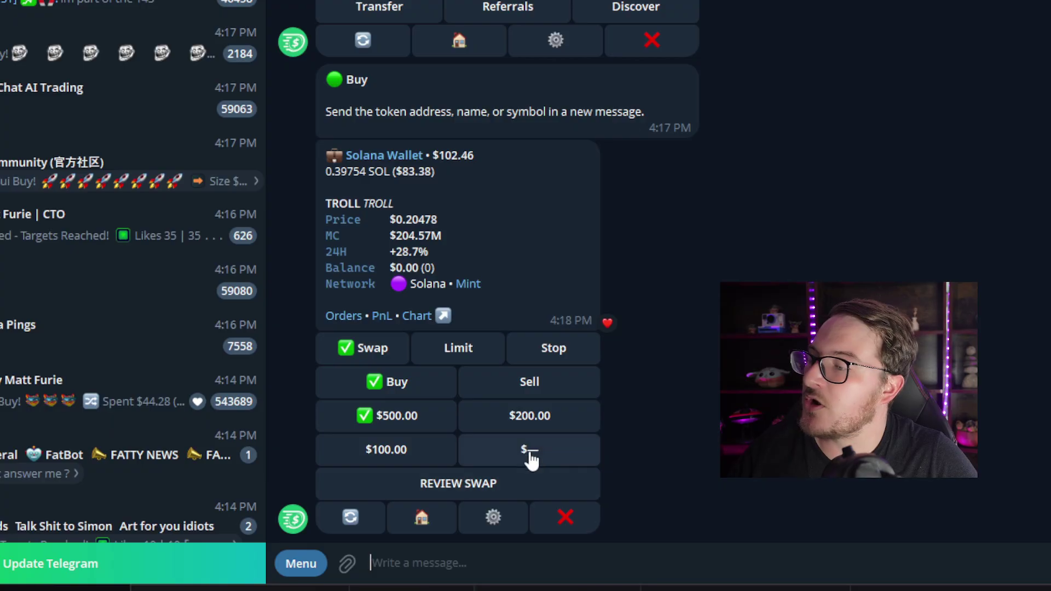
Enter a custom $30 buy amount, review the quote, and execute the TROLL swap.
left_click(531, 459)
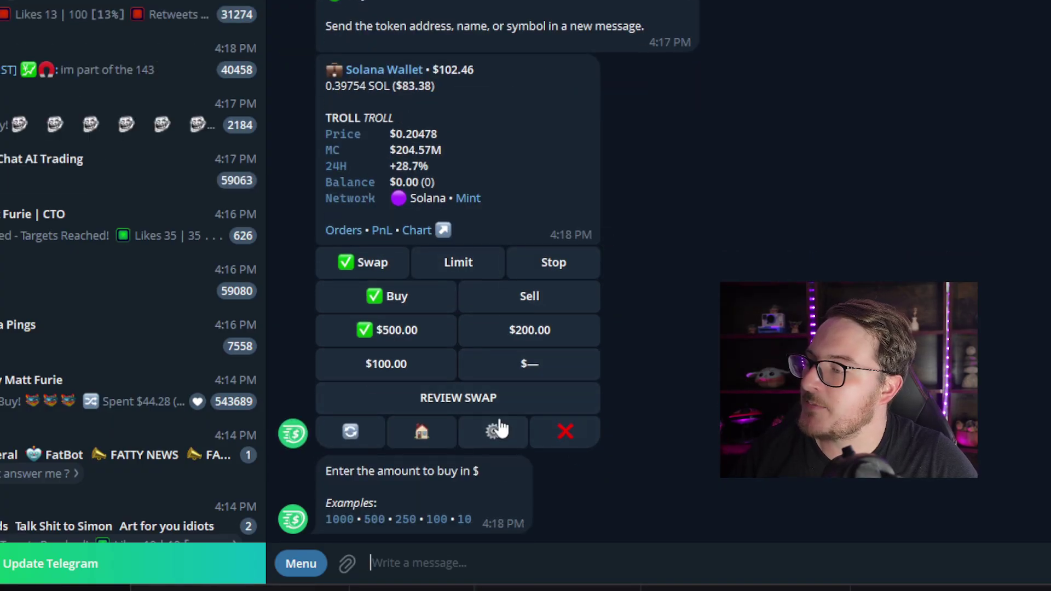
type("30")
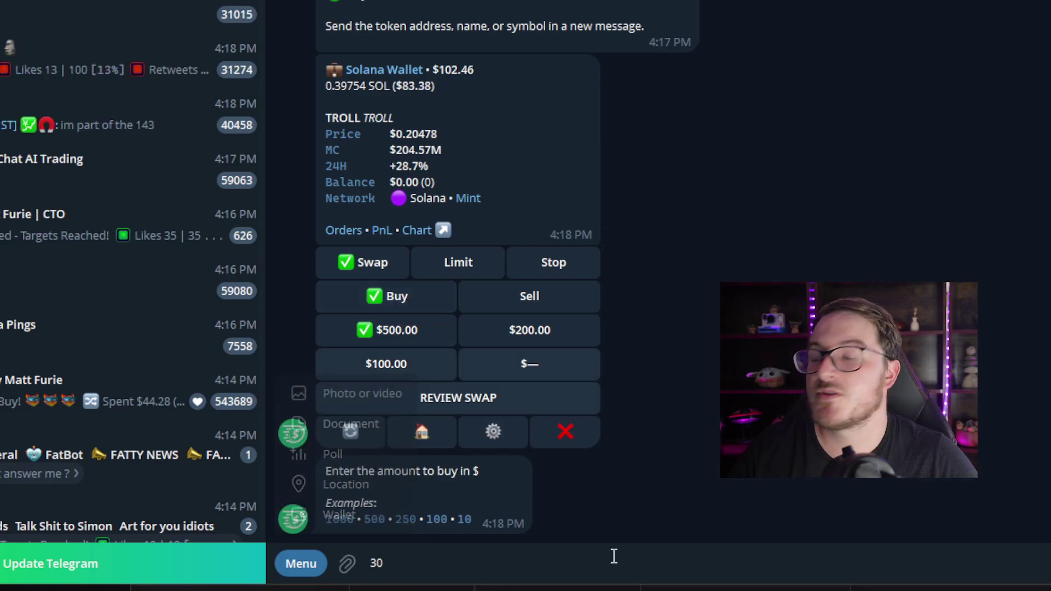
key("Return")
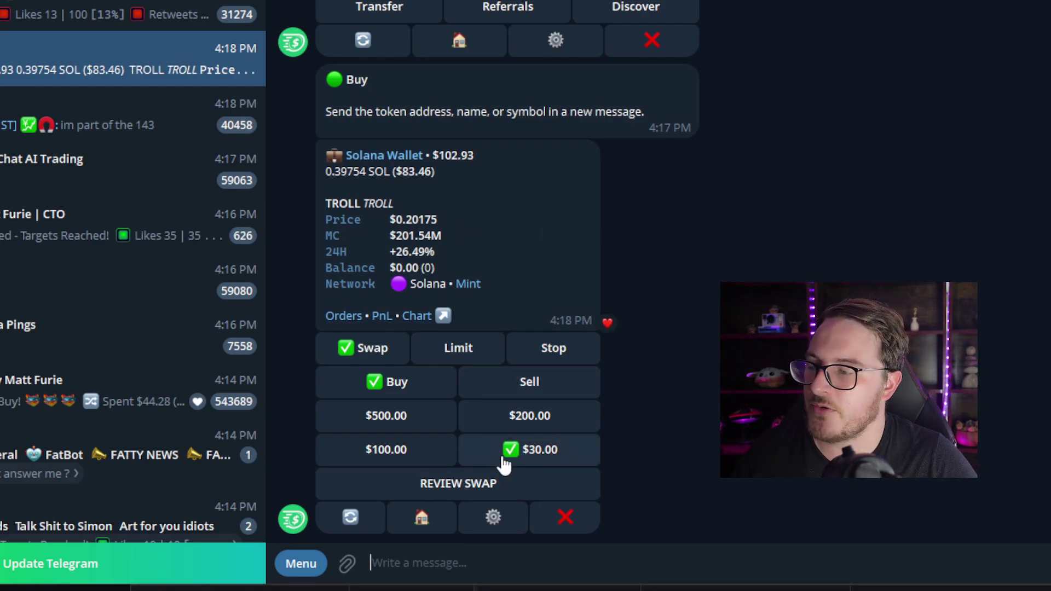
left_click(461, 486)
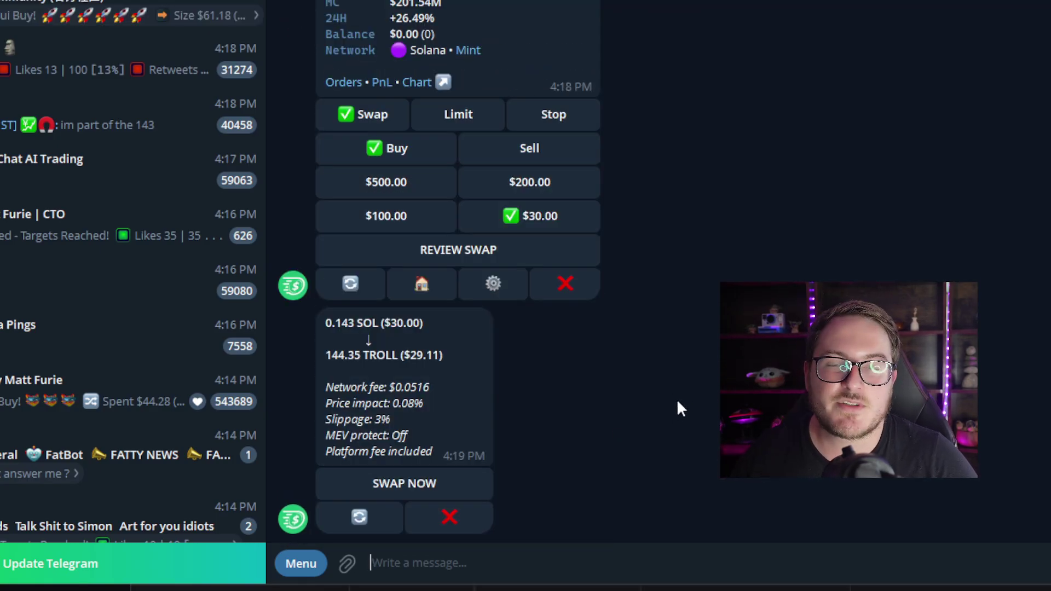
left_click_drag(333, 358, 434, 356)
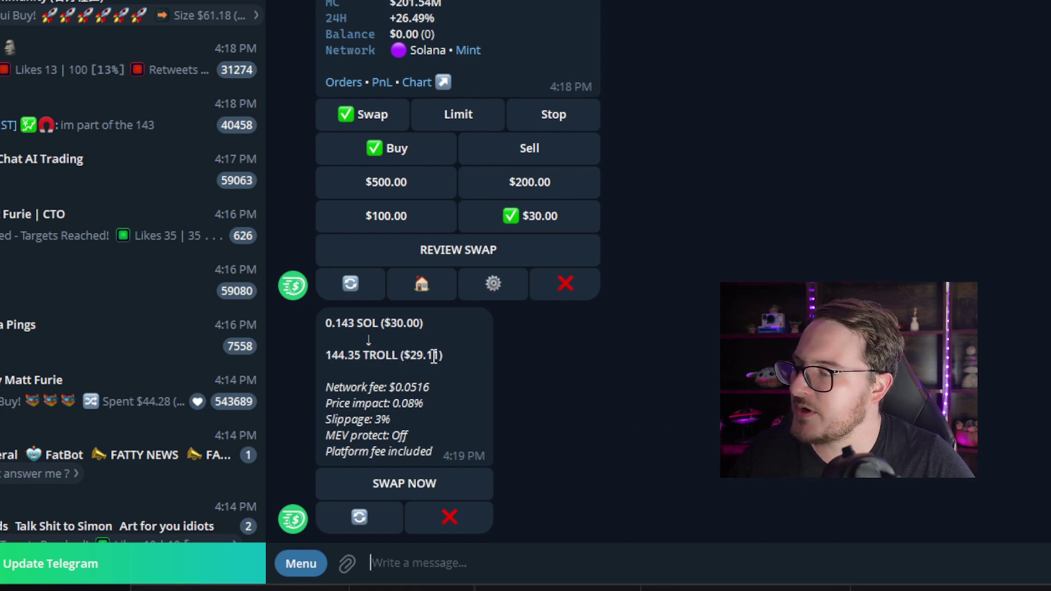
left_click(406, 484)
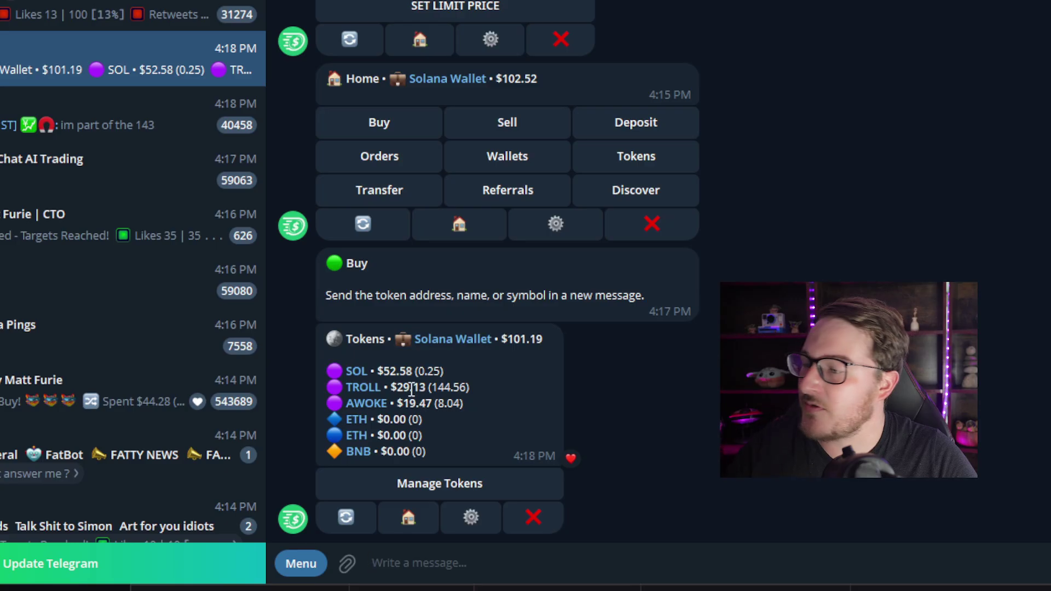
Review the SOL, TROLL and AWOKE holdings in the wallet's token list.
left_click_drag(383, 371, 455, 378)
left_click_drag(390, 387, 472, 386)
left_click(495, 396)
left_click_drag(397, 404, 550, 405)
left_click(465, 403)
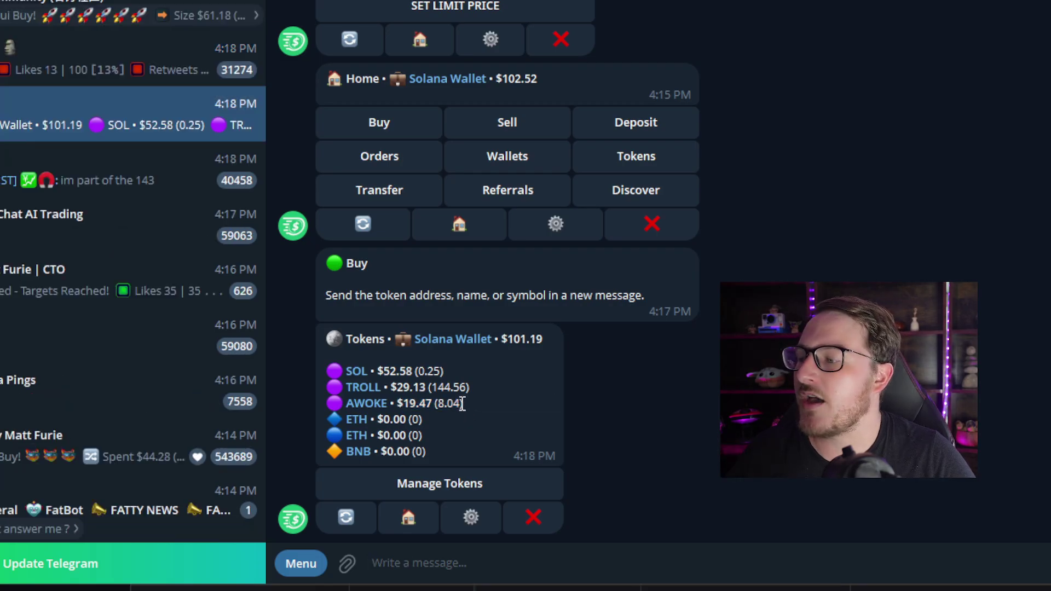
left_click_drag(396, 387, 453, 387)
left_click(452, 390)
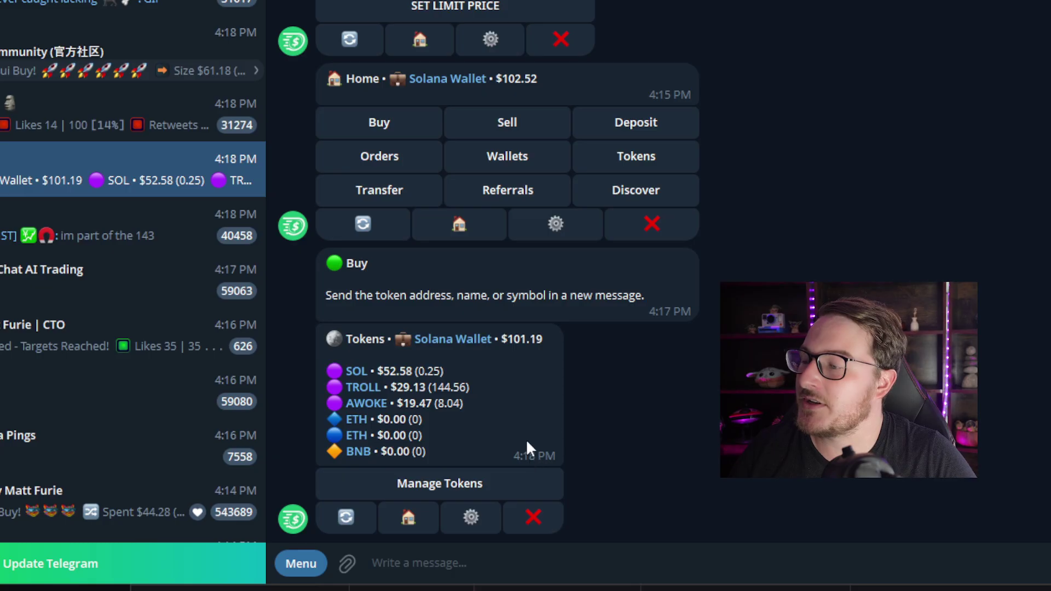
Open the TROLL token panel, heart the message, and check the 144.56 TROLL balance.
left_click(361, 388)
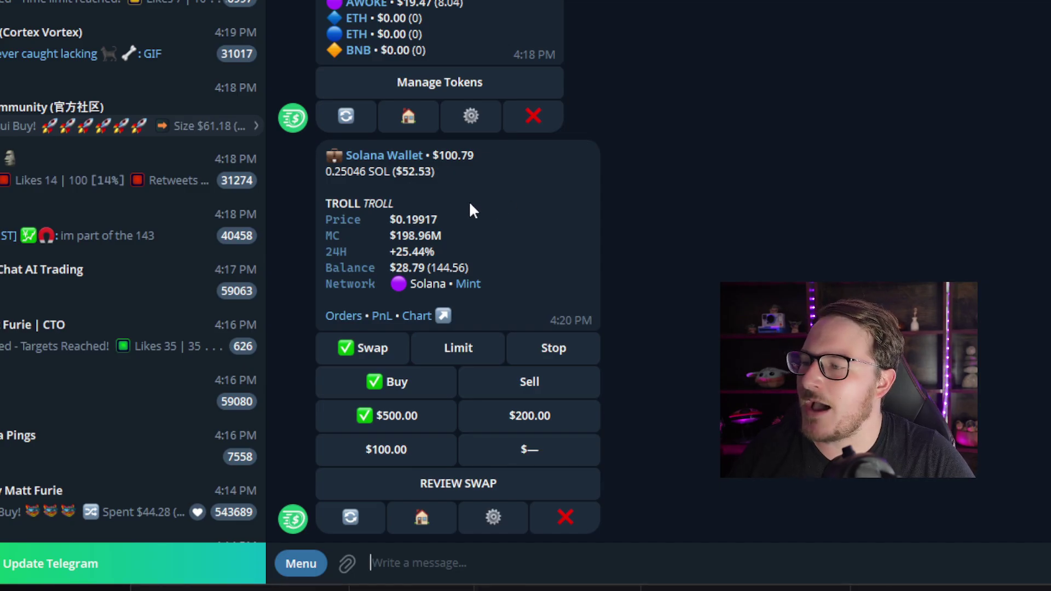
double_click(514, 259)
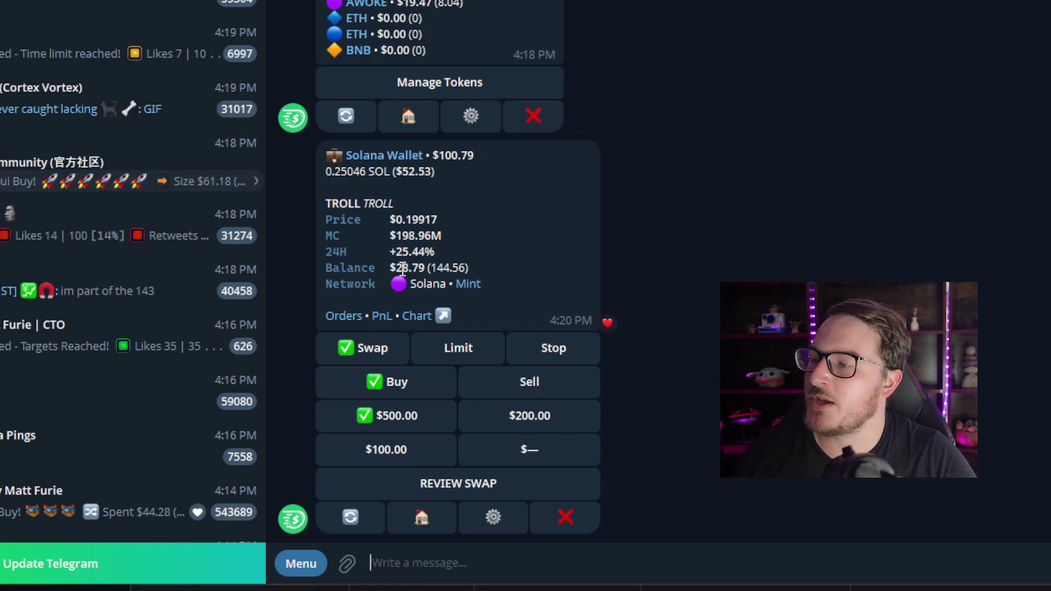
left_click_drag(392, 268, 439, 263)
left_click(460, 265)
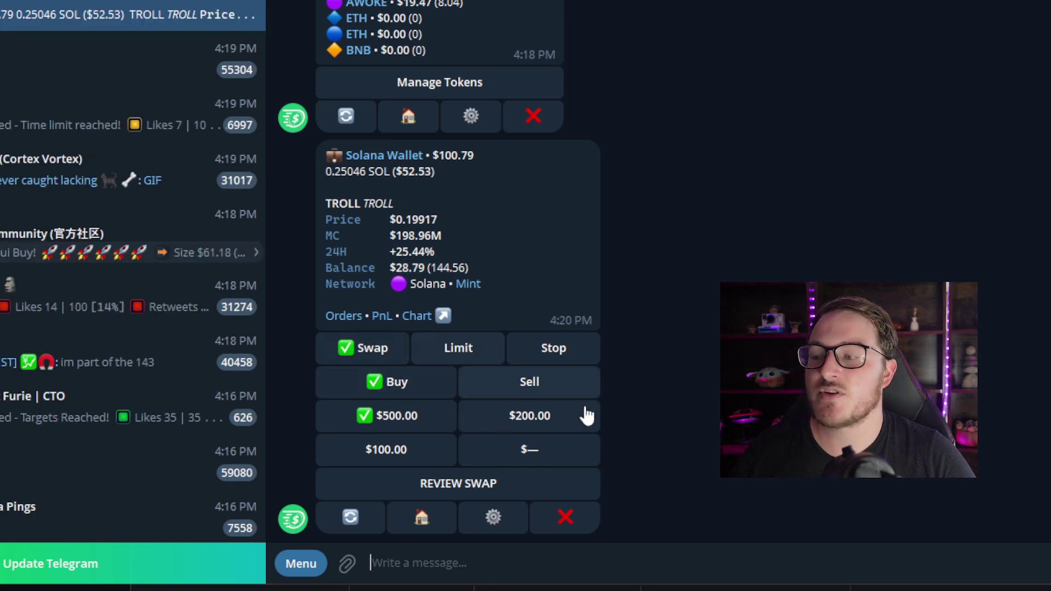
Switch the TROLL panel to Sell and choose 50% of the holding.
left_click(530, 383)
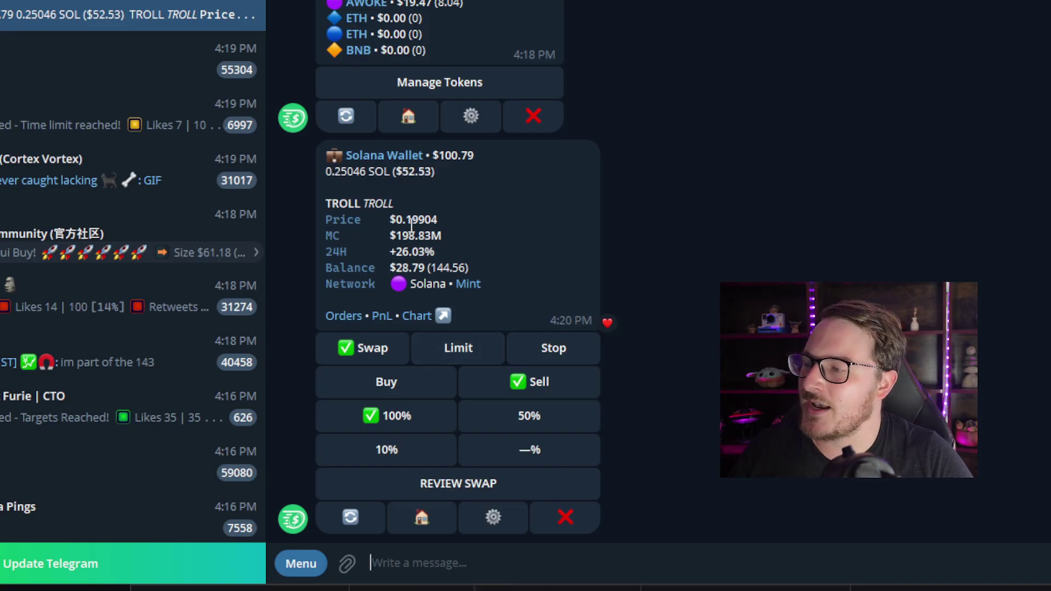
left_click_drag(409, 219, 424, 219)
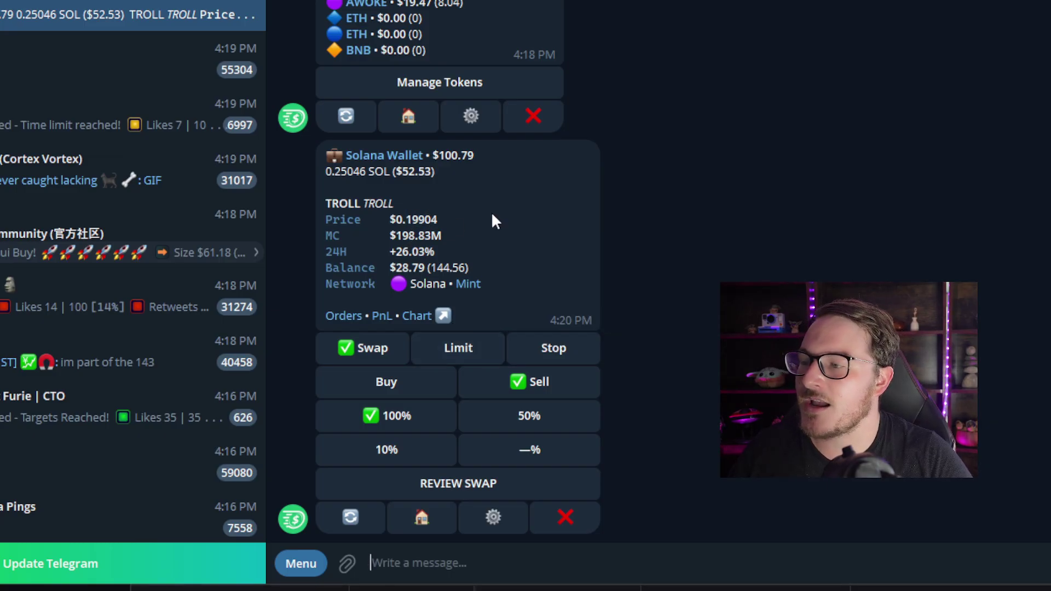
double_click(480, 230)
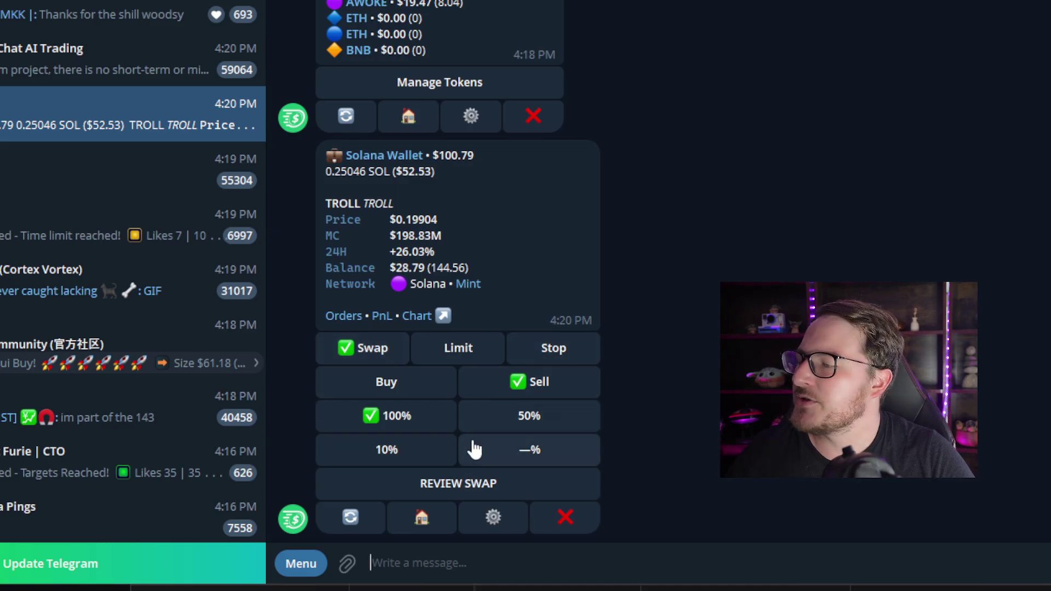
left_click(521, 421)
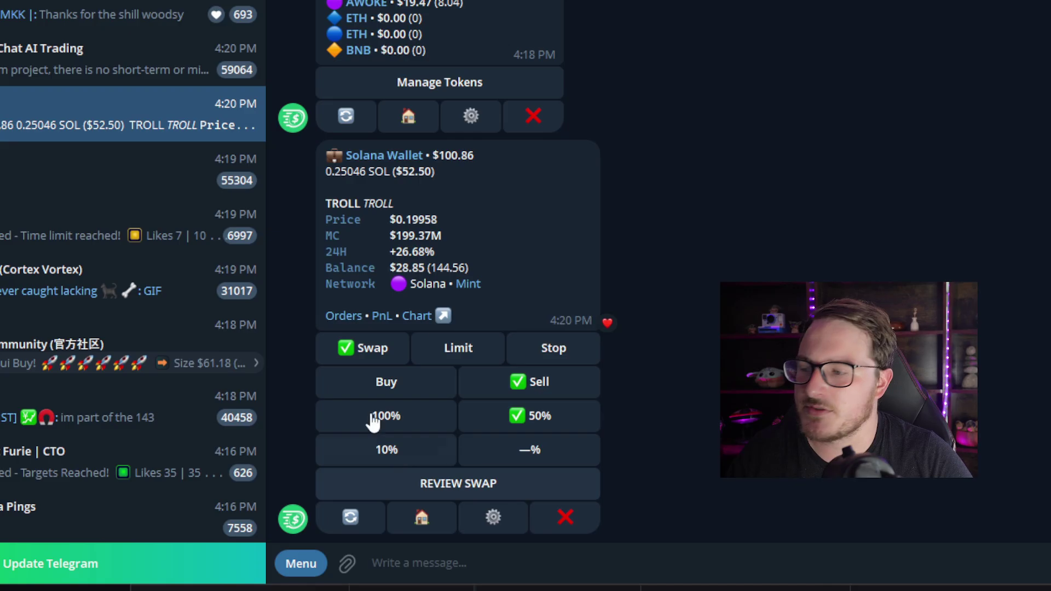
Review the quote of 72.28 TROLL for 0.0653 SOL, execute the sell, and dismiss the confirmation.
left_click(458, 486)
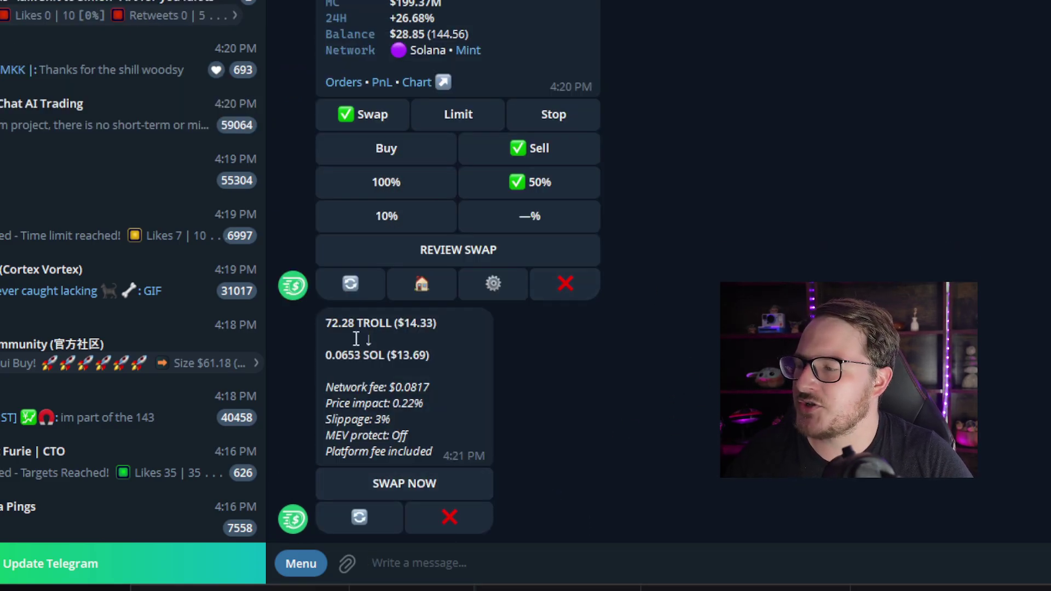
double_click(330, 323)
left_click(445, 375)
left_click_drag(325, 354, 359, 362)
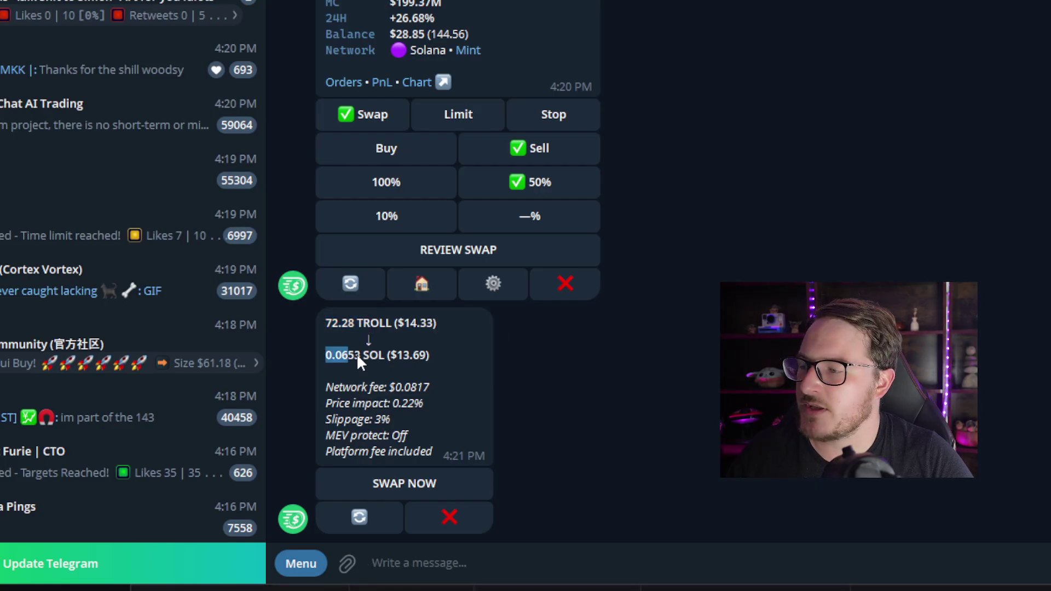
left_click(438, 350)
left_click_drag(389, 355, 432, 356)
left_click(370, 392)
left_click_drag(386, 387, 390, 420)
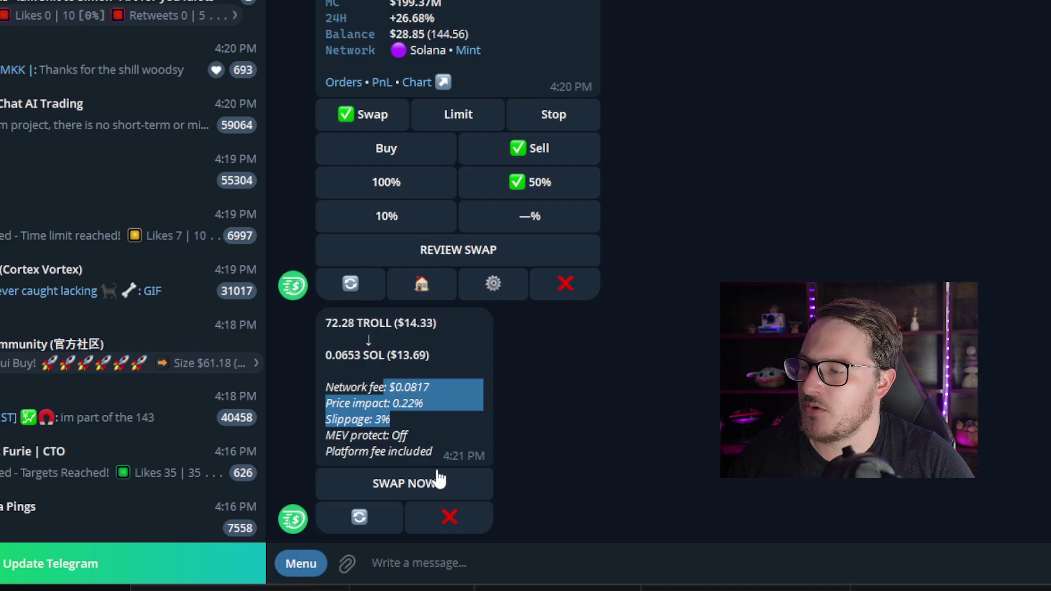
left_click(417, 484)
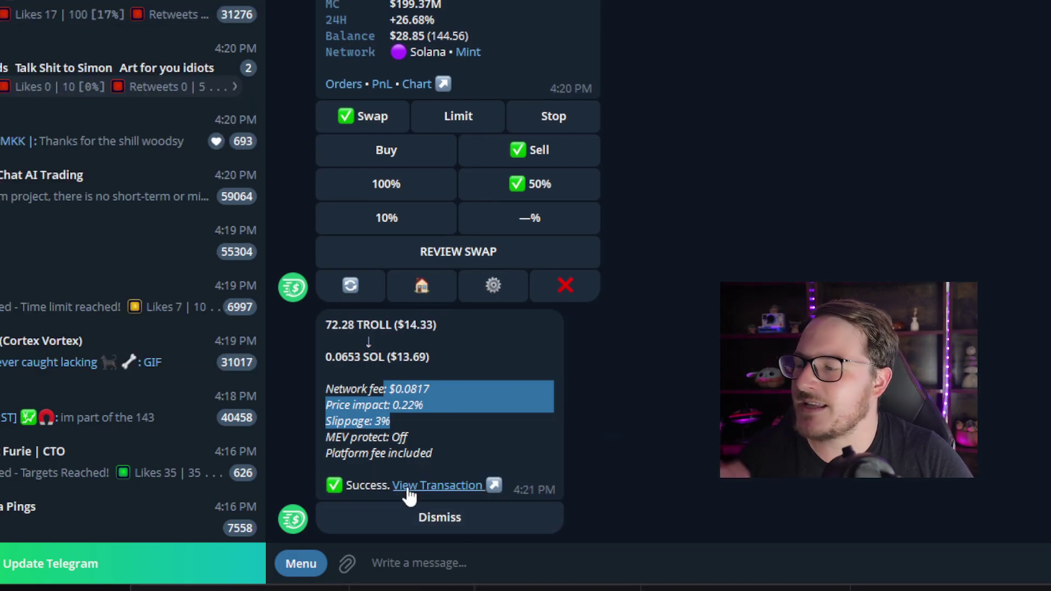
left_click(462, 530)
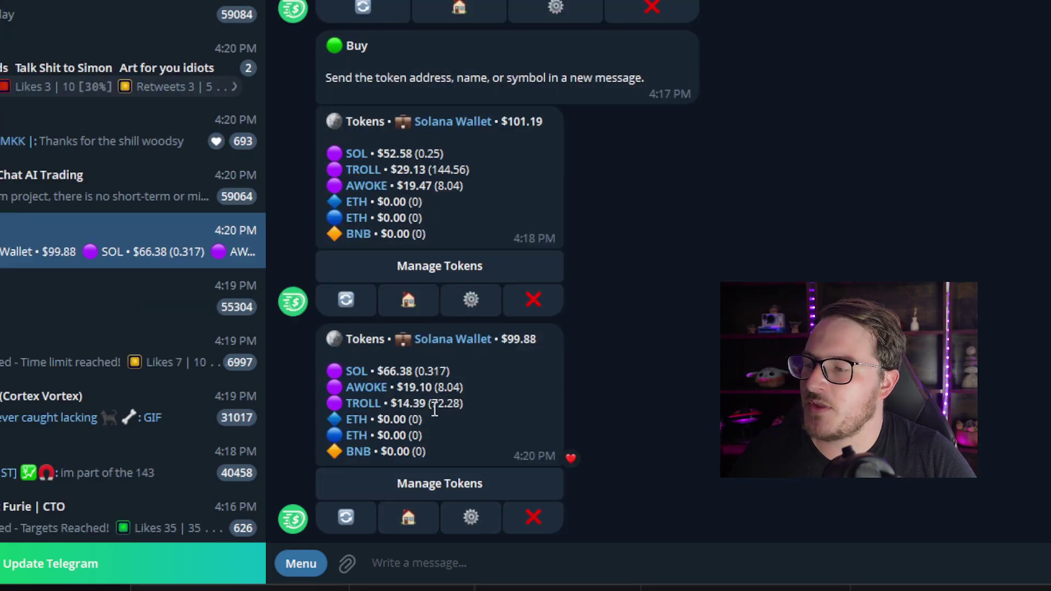
Set up a TROLL limit sell and enter a $0.20 limit price.
left_click(368, 406)
left_click(509, 383)
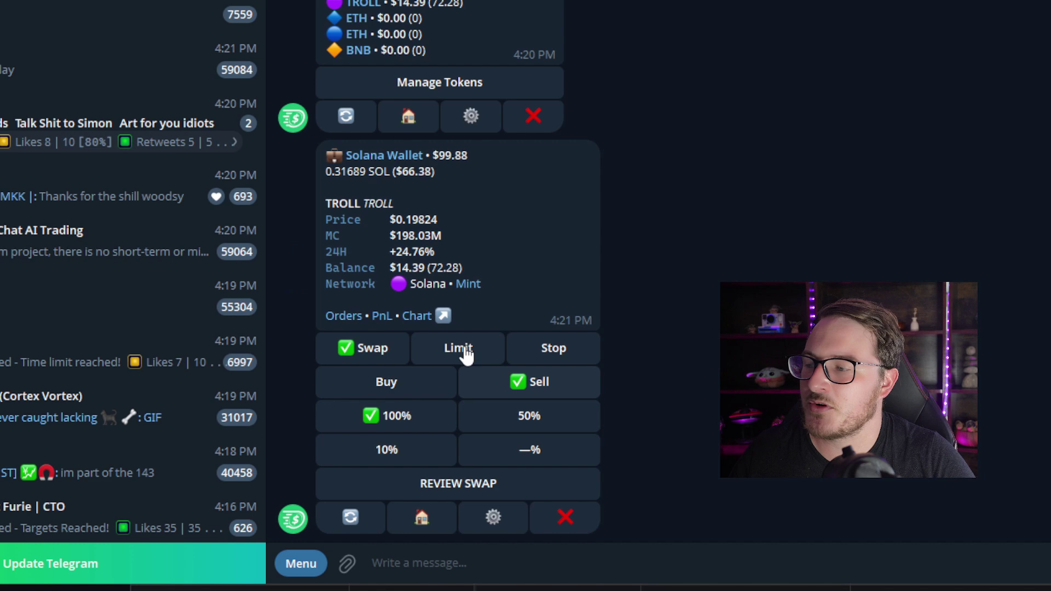
left_click(465, 355)
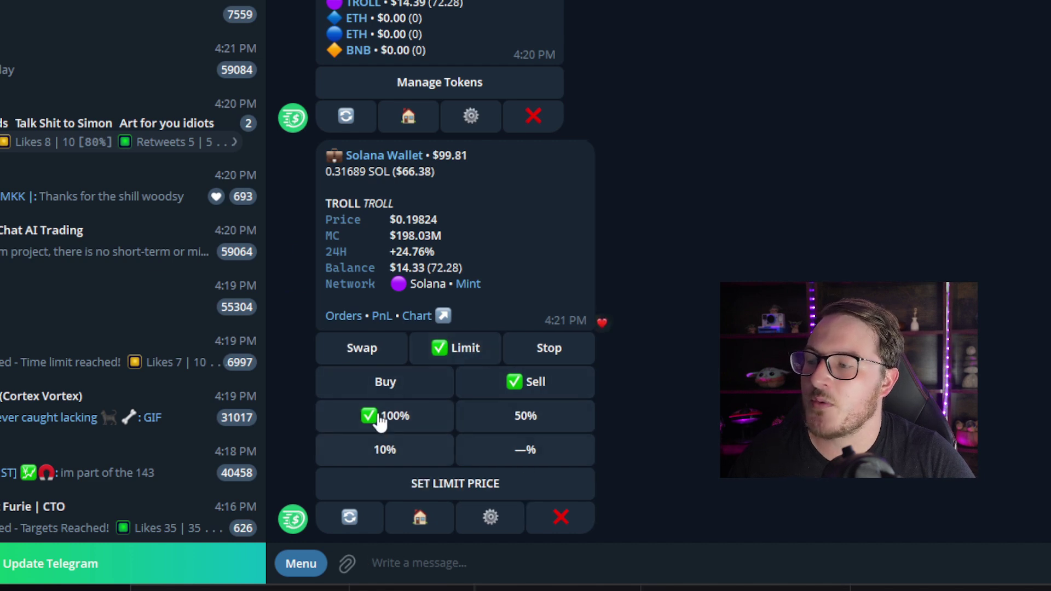
left_click(476, 485)
type(".2")
left_click_drag(410, 455, 424, 455)
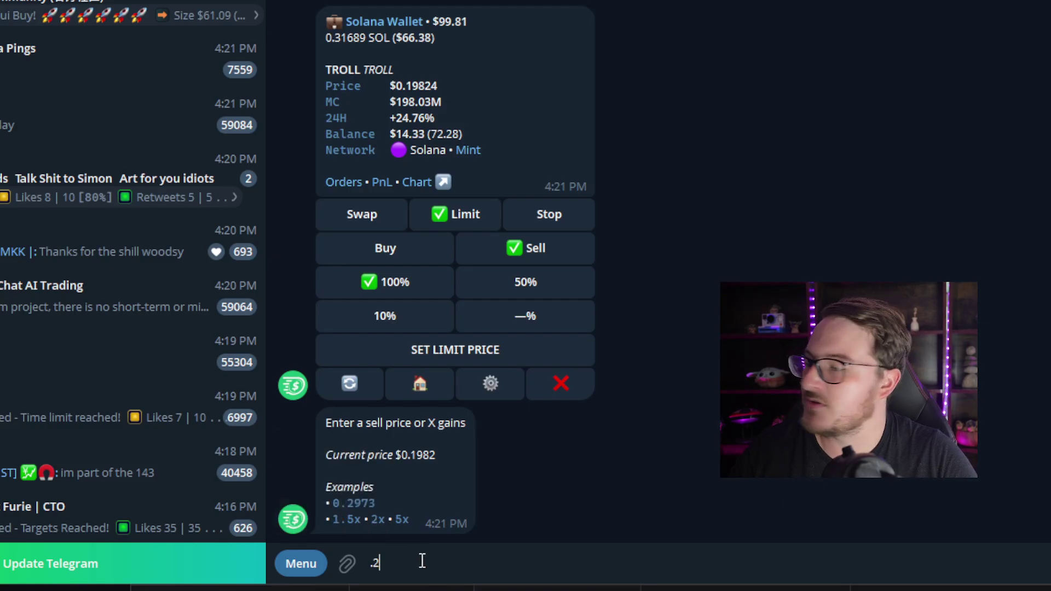
key("Return")
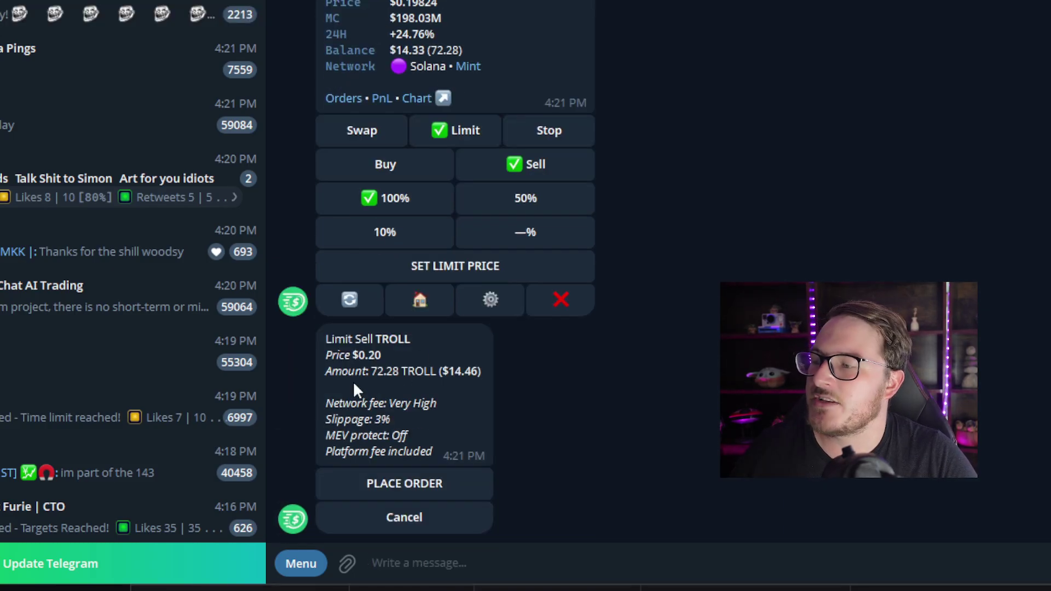
Place the limit sell of 72.28 TROLL at $0.20 and list the open orders.
double_click(357, 355)
left_click_drag(390, 353, 373, 357)
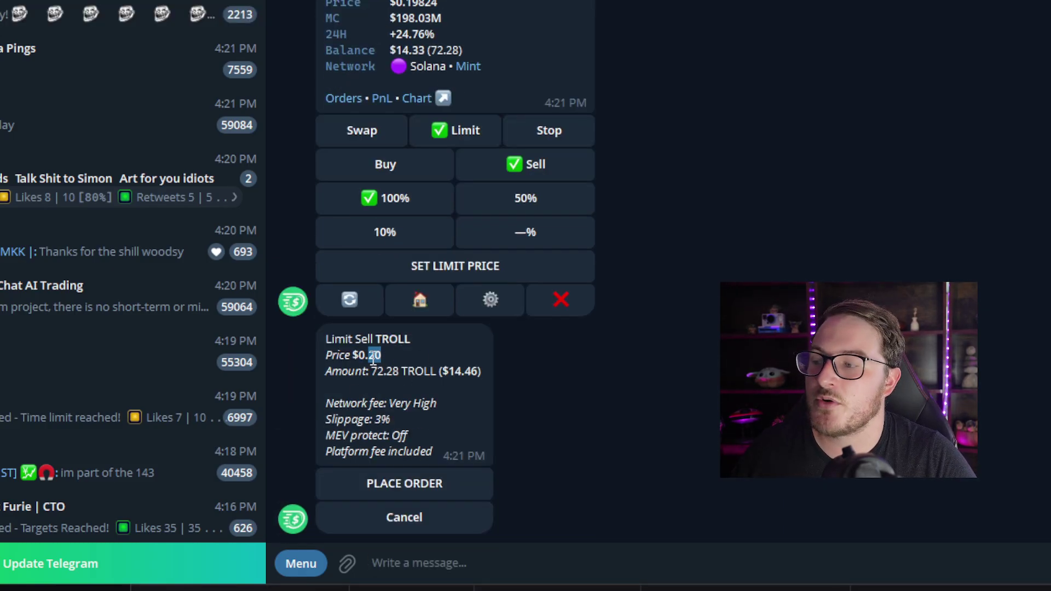
left_click(399, 359)
left_click(354, 354)
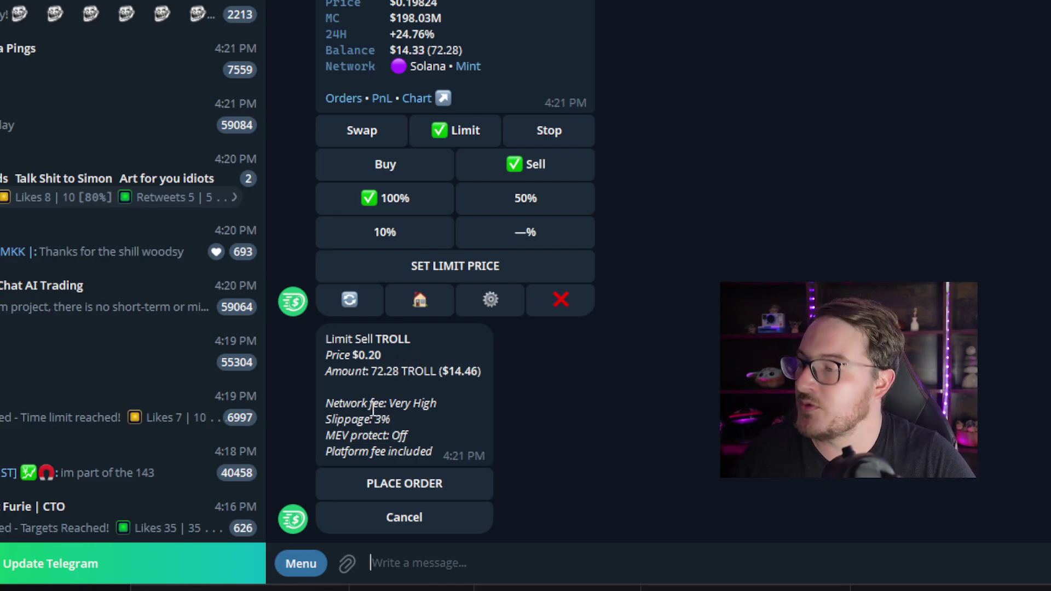
left_click(411, 485)
left_click(372, 519)
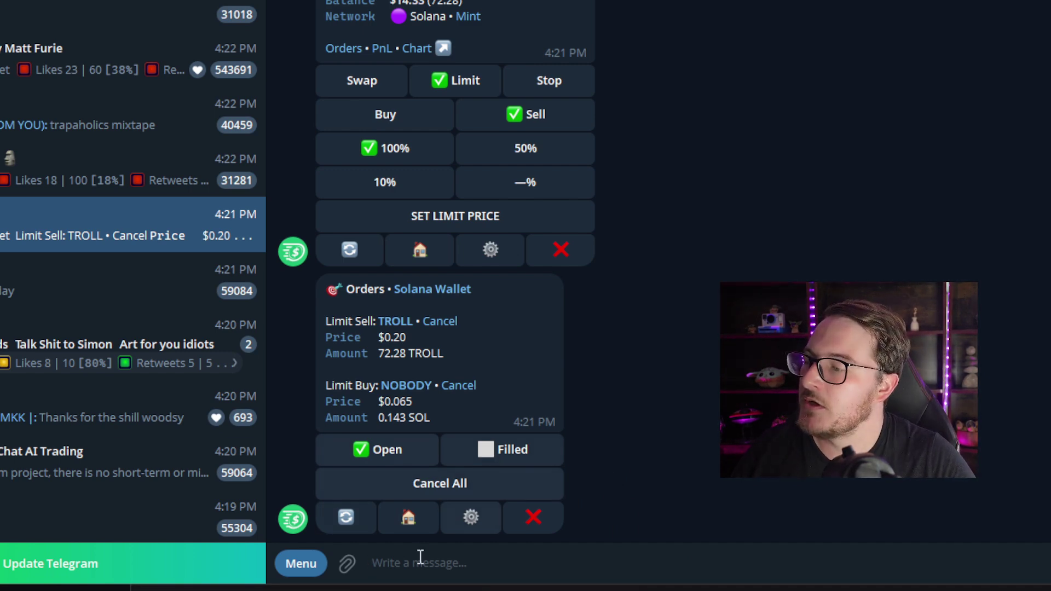
Switch the active trading wallet from Solana ($99.29) to the Base Wallet ($105.22).
left_click(532, 525)
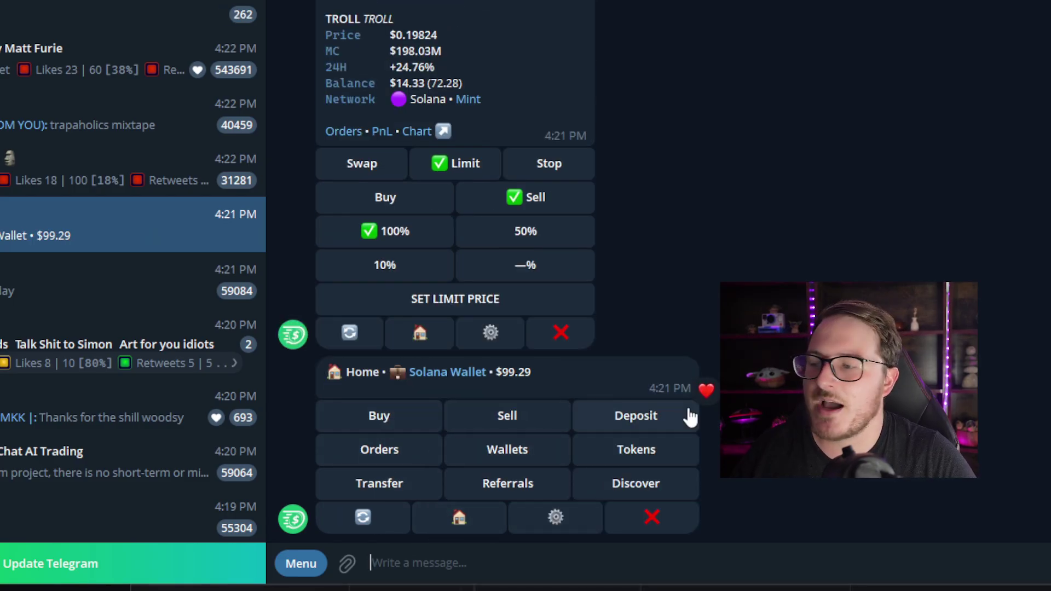
left_click(507, 449)
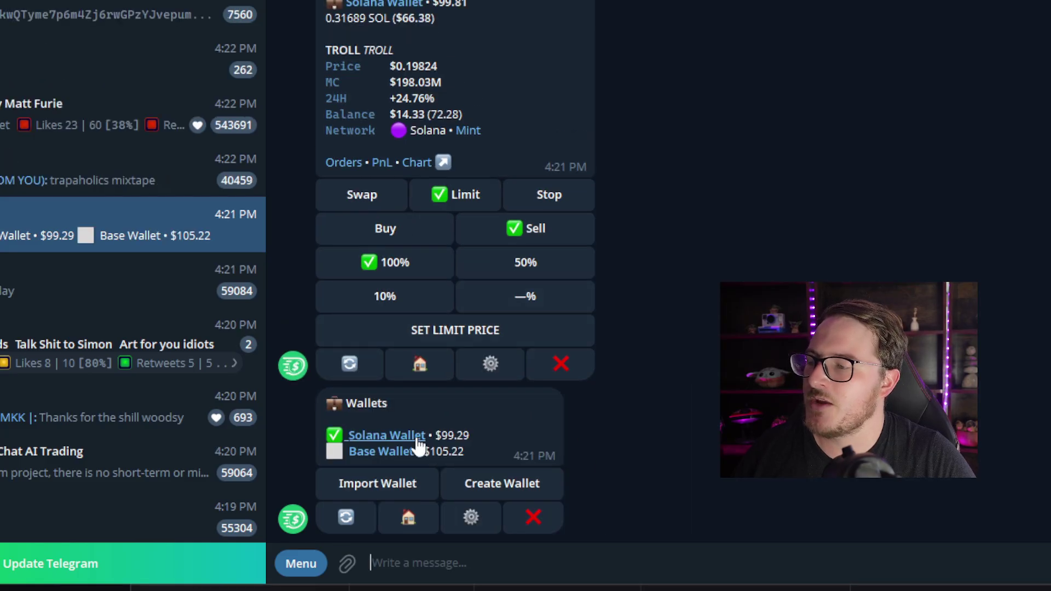
left_click_drag(443, 435, 471, 436)
left_click(448, 464)
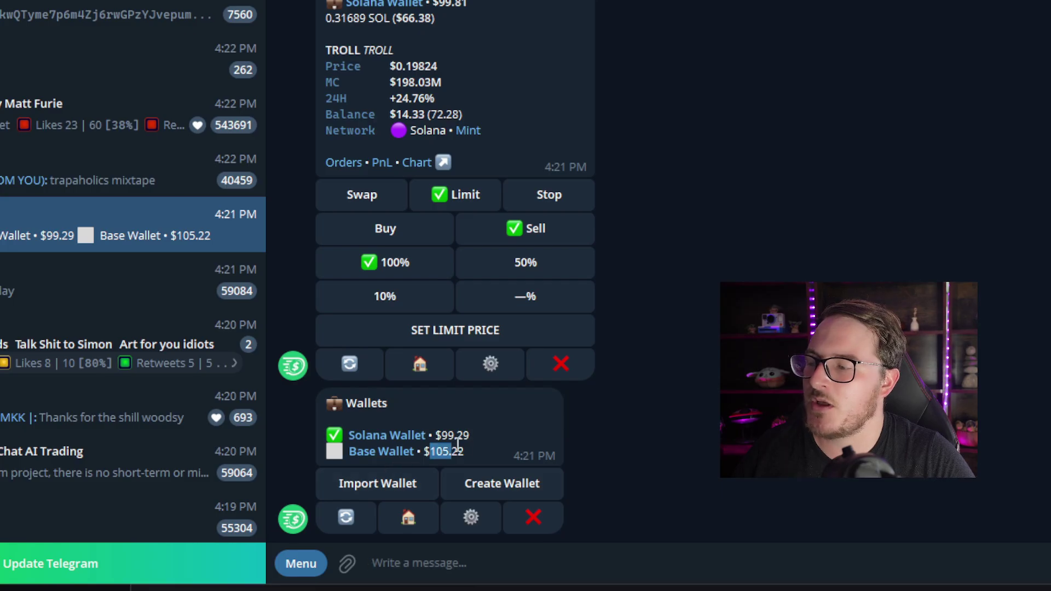
left_click(382, 452)
left_click(391, 461)
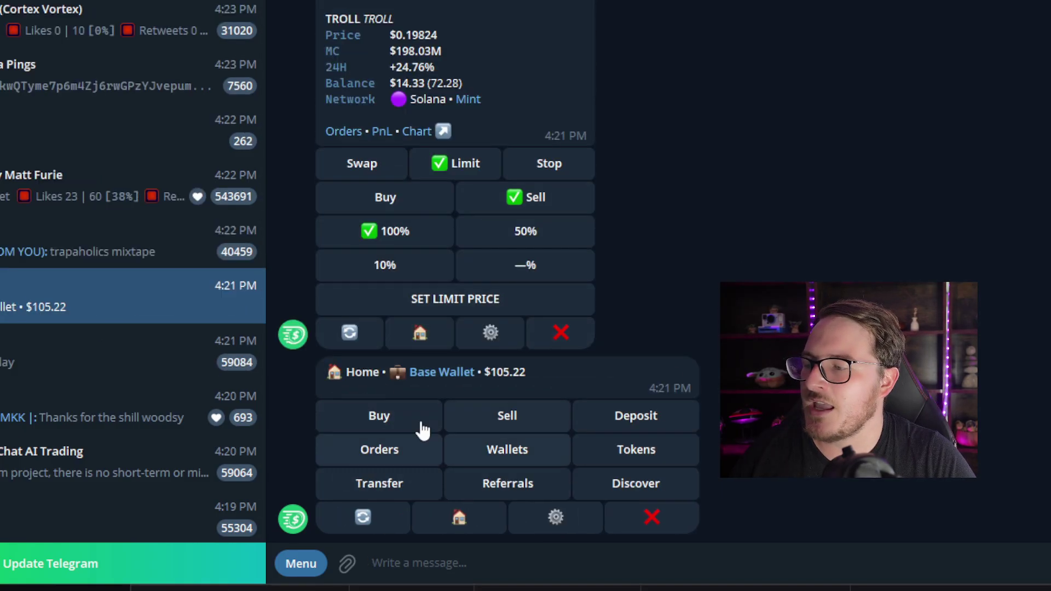
Look up the BRETT token in the bot and check its price and market cap.
left_click(383, 422)
type("brett")
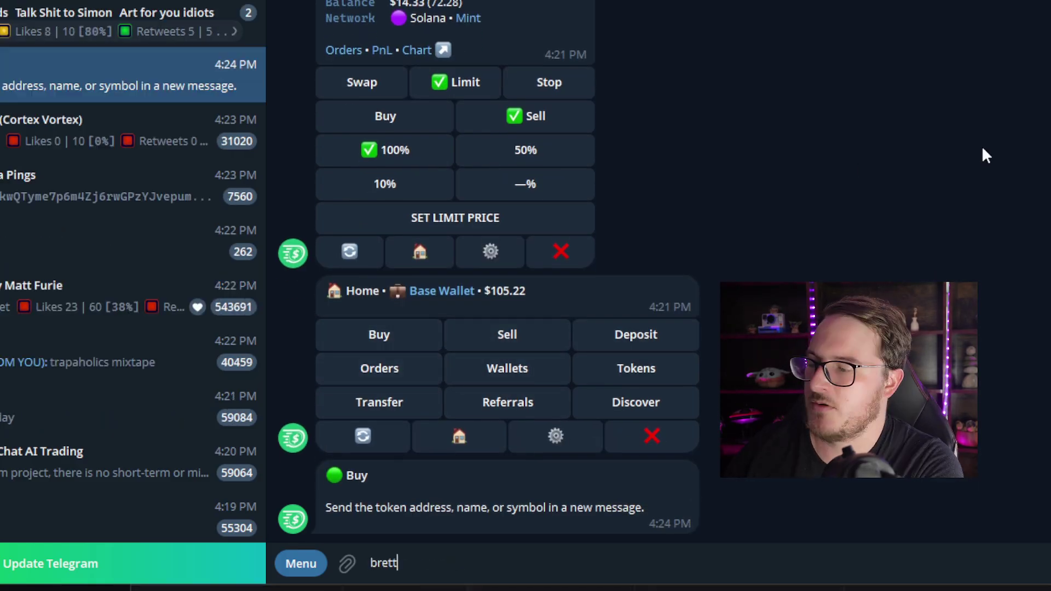
key("Return")
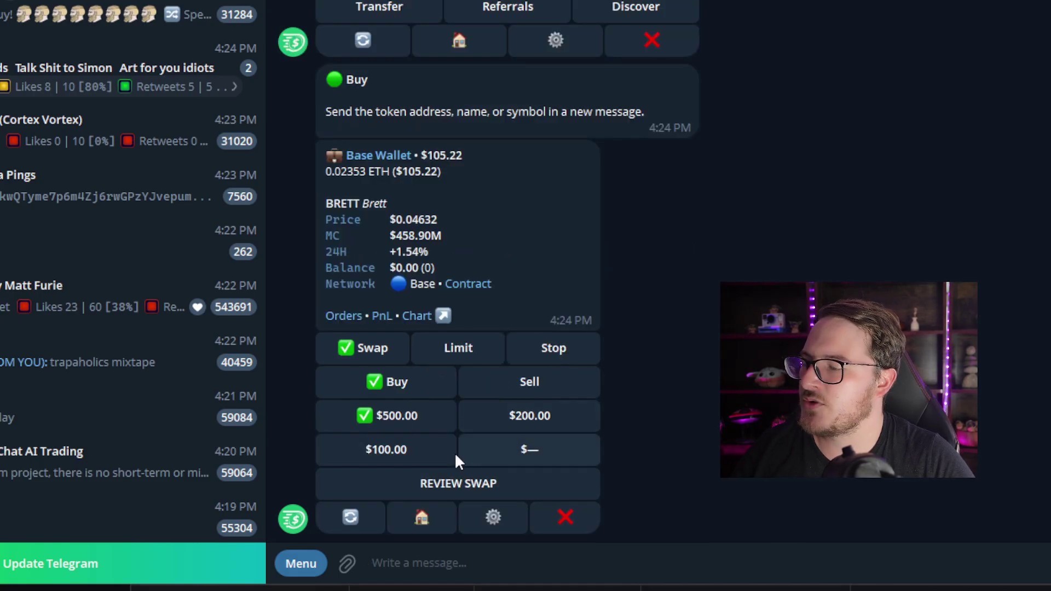
left_click_drag(409, 227, 441, 234)
left_click(441, 235)
left_click(442, 231)
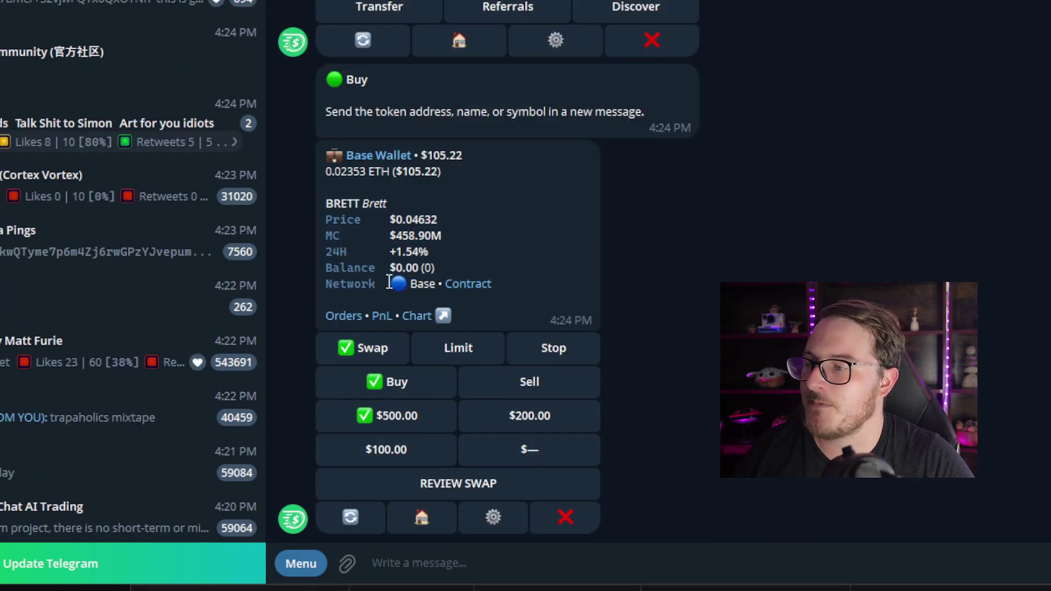
Buy $25 of BRETT from the Base wallet, reviewing the quote and executing the swap.
left_click(517, 456)
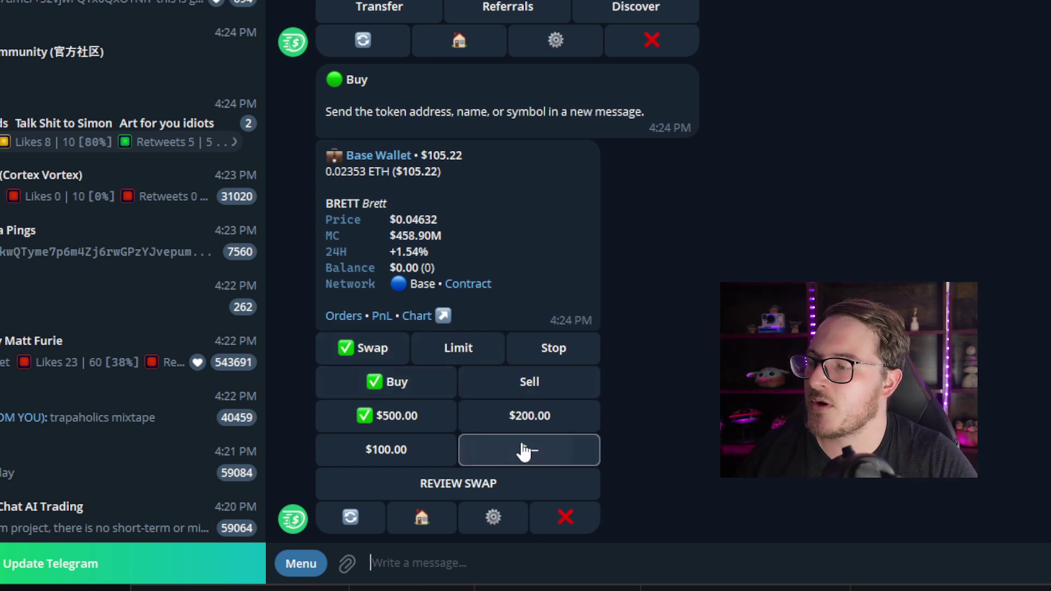
type("25")
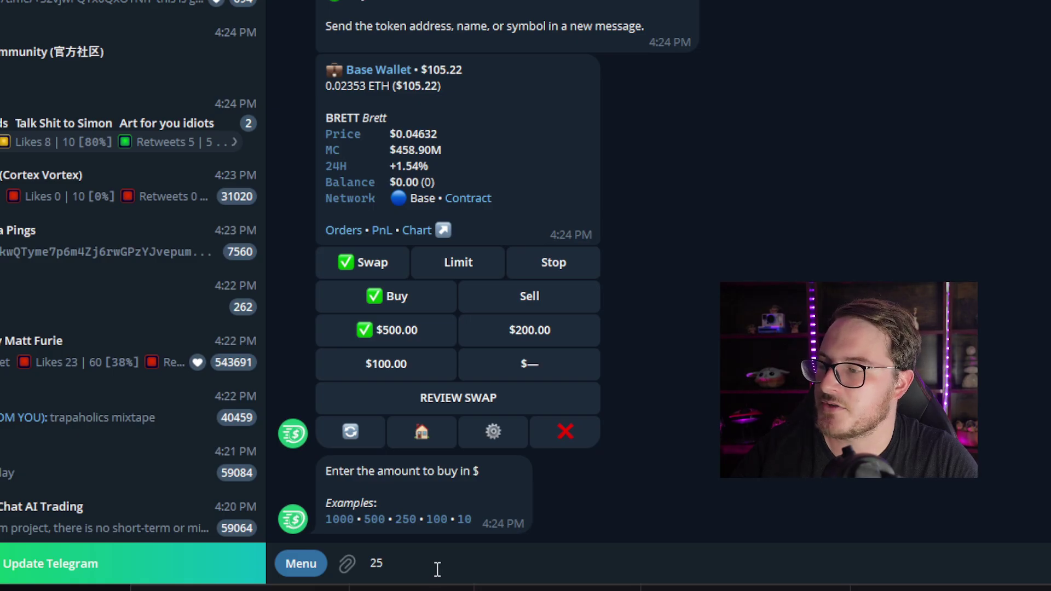
key("Return")
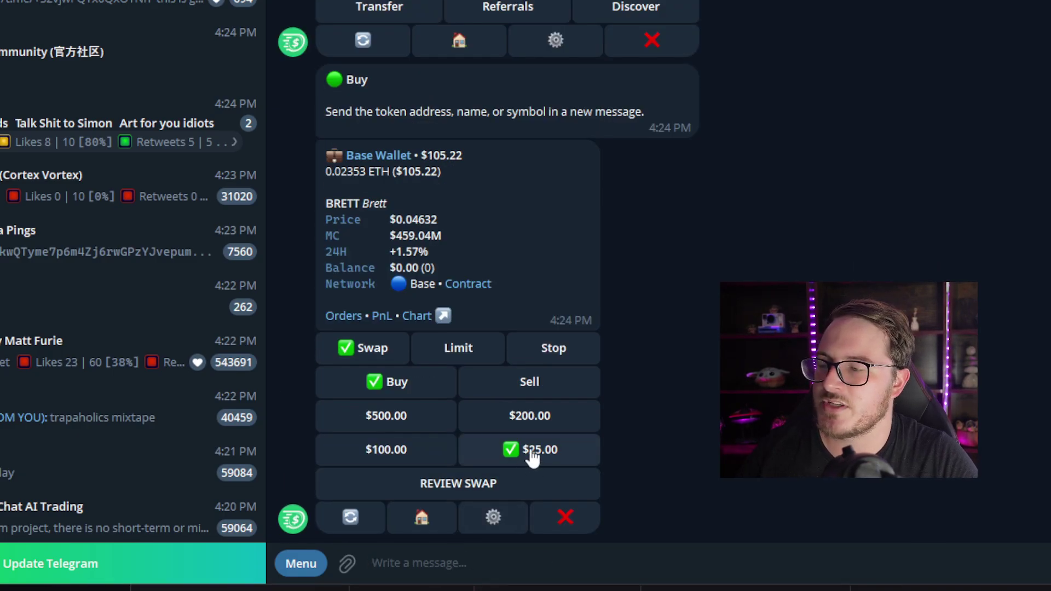
left_click(490, 490)
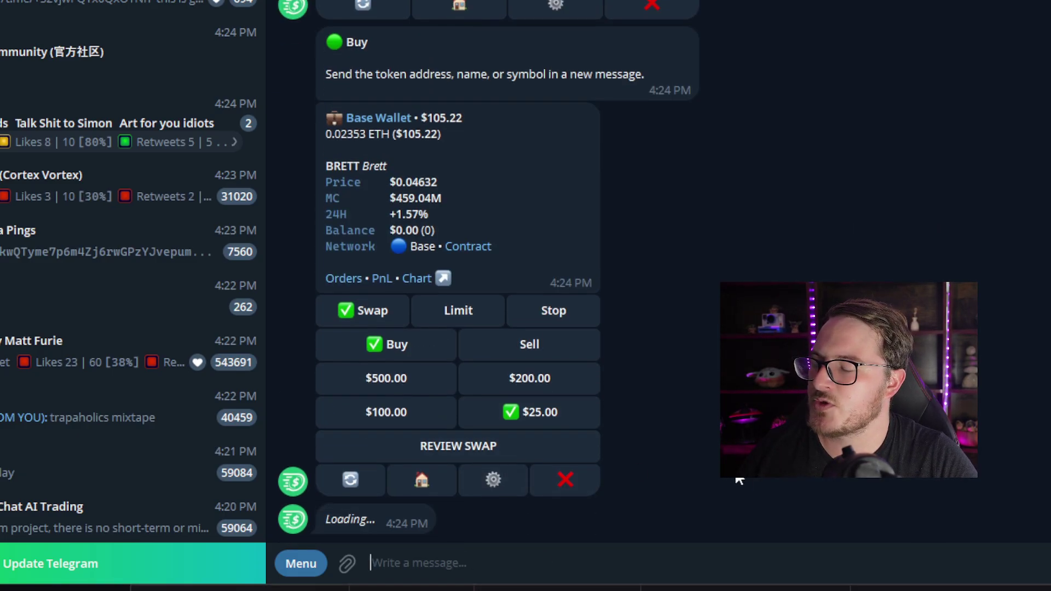
left_click(417, 484)
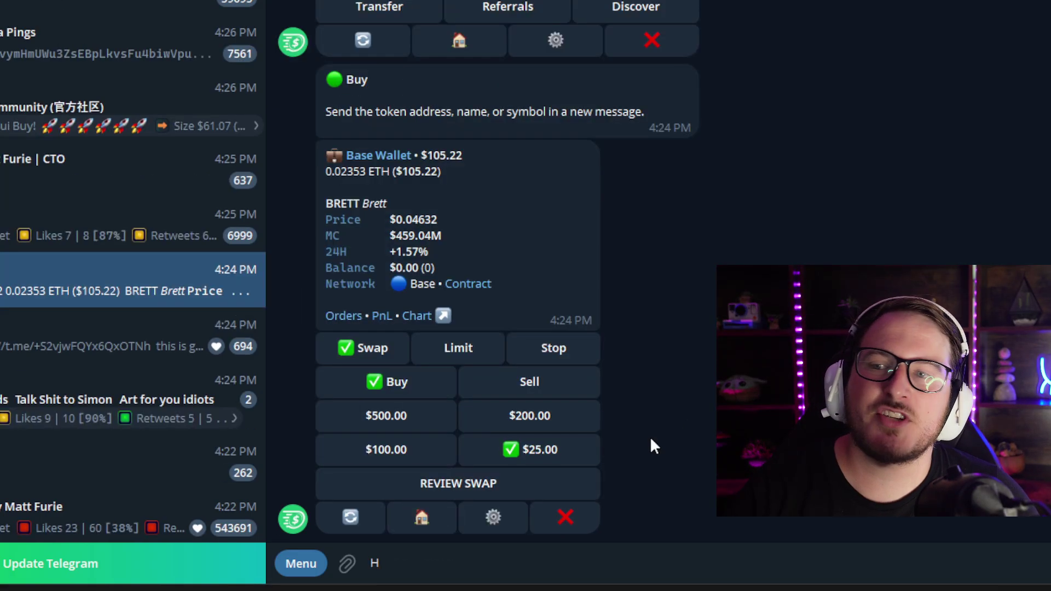
Visit the bot's settings, then show Trending Tokens, led by BREWSKI at $0.00175.
left_click(494, 520)
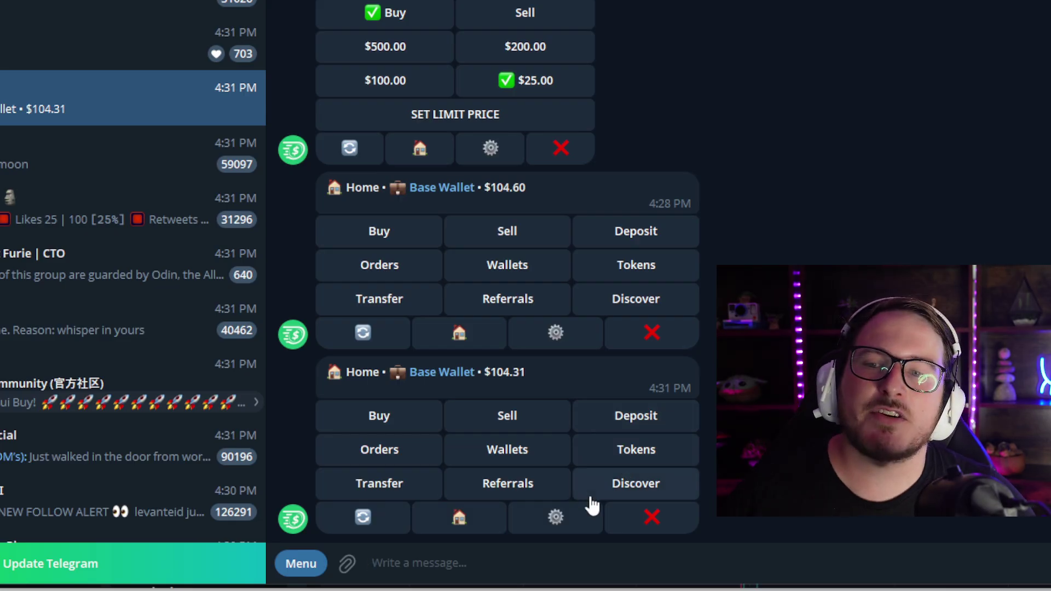
left_click(643, 489)
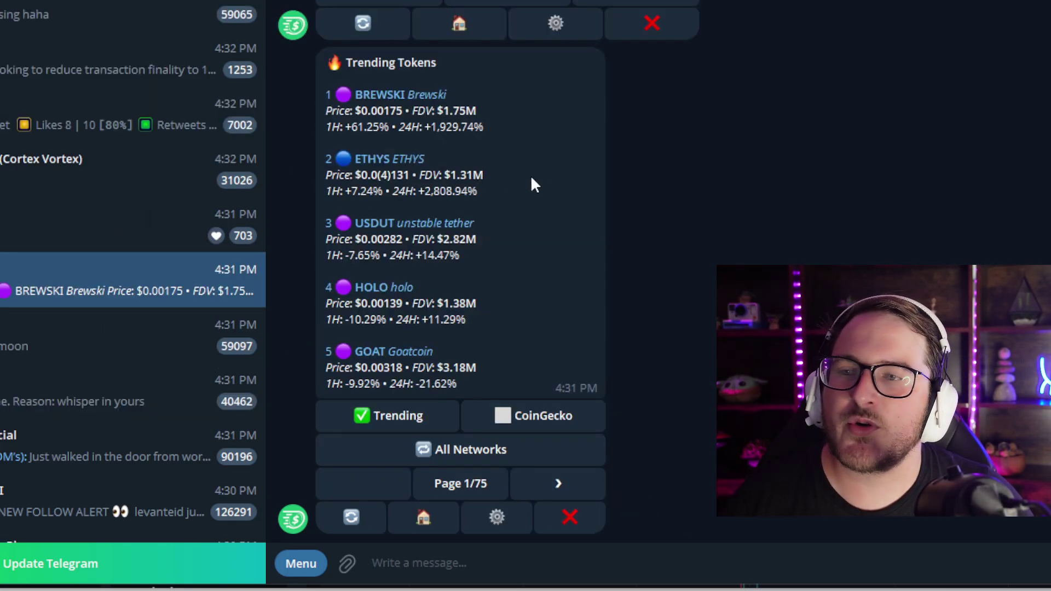
Cycle the Trending Tokens network filter through Solana, Ethereum, Base and BSC.
left_click_drag(350, 65, 450, 63)
left_click(489, 98)
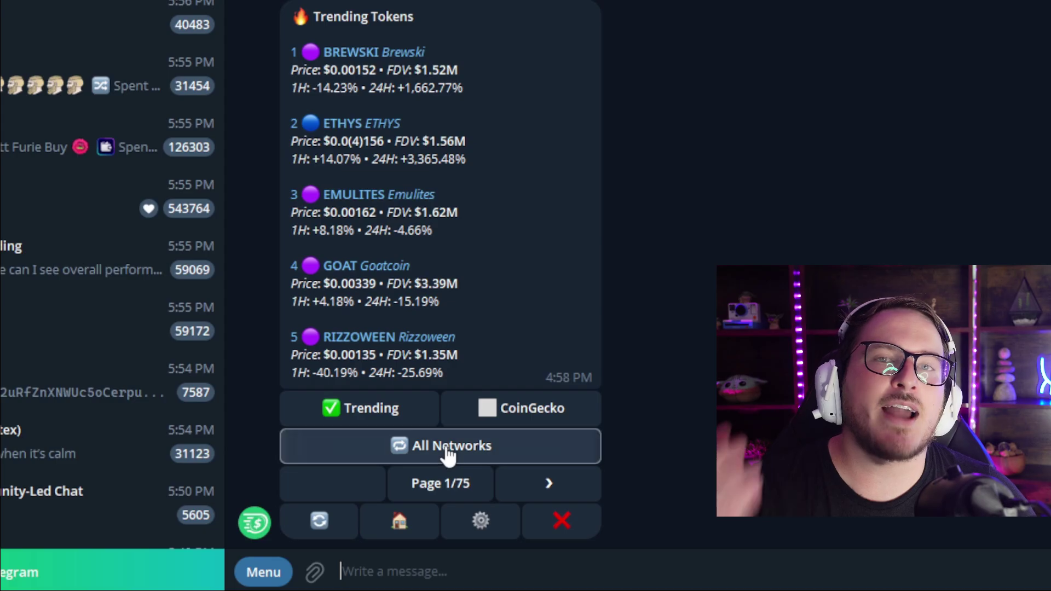
left_click(452, 454)
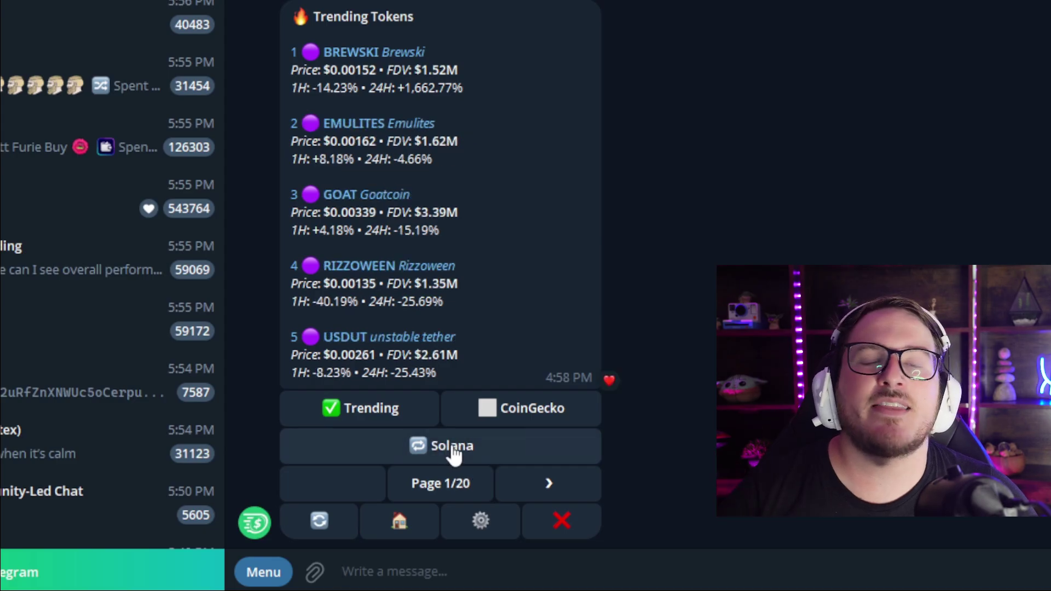
left_click(457, 448)
left_click(459, 448)
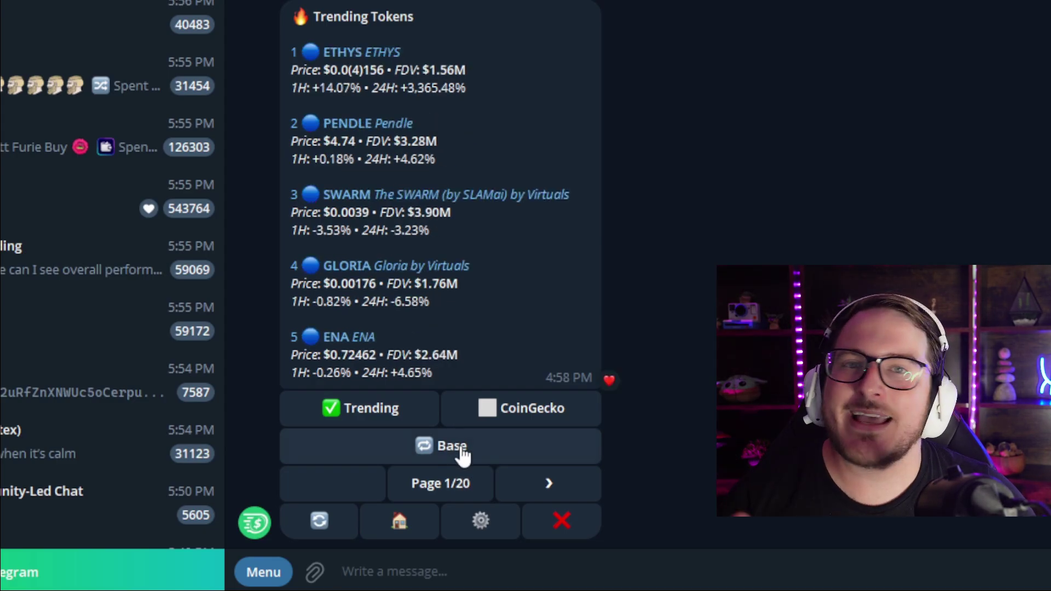
left_click(461, 450)
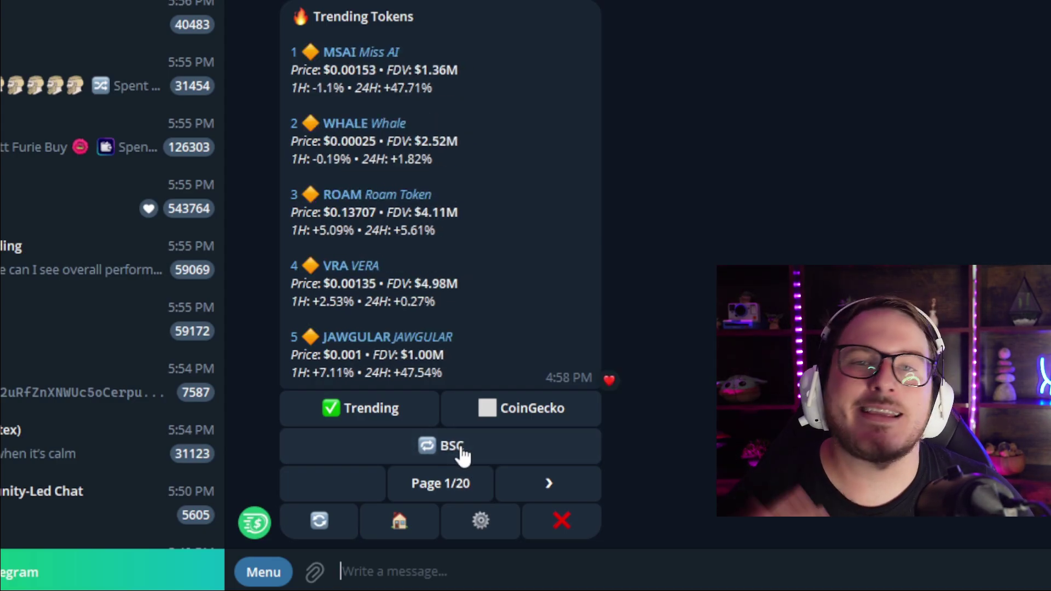
Page forward six times through trending tokens, then switch to CoinGecko New Listings.
left_click(546, 485)
left_click(546, 485)
left_click(547, 486)
left_click(547, 487)
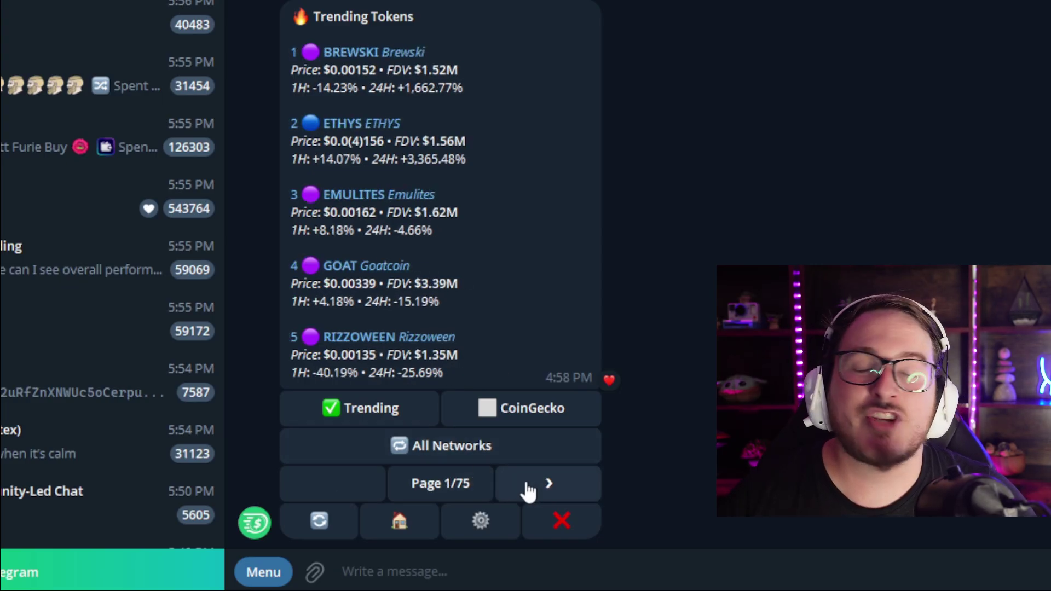
left_click(542, 486)
left_click(547, 488)
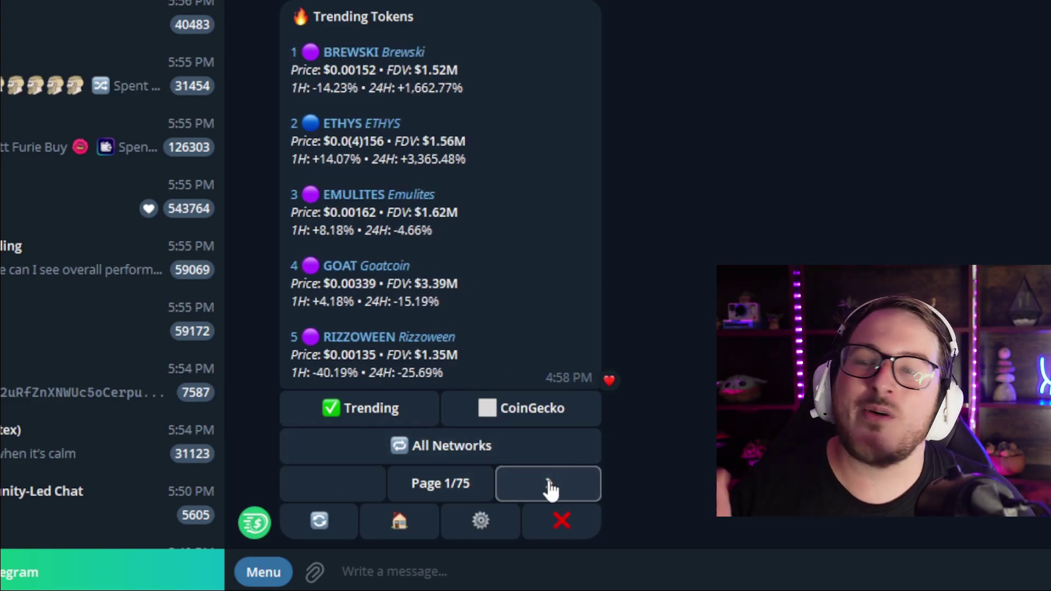
left_click(488, 417)
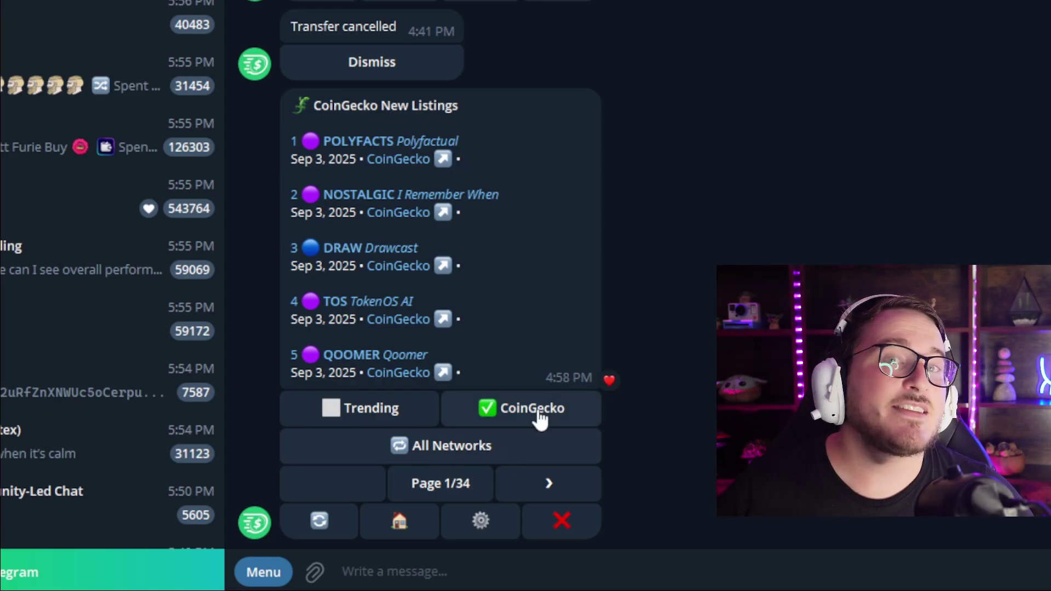
Cycle the new listings filter through Solana, Ethereum, Base, BSC and all networks, then page forward five times.
left_click(440, 453)
left_click(474, 453)
left_click(476, 453)
left_click(476, 453)
left_click(477, 454)
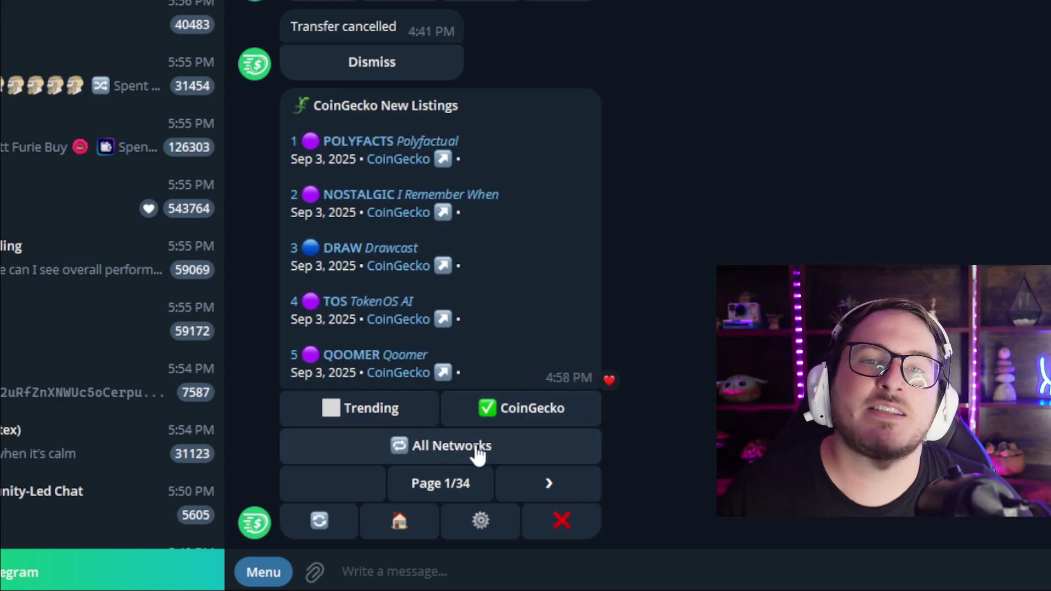
left_click(541, 482)
left_click(541, 481)
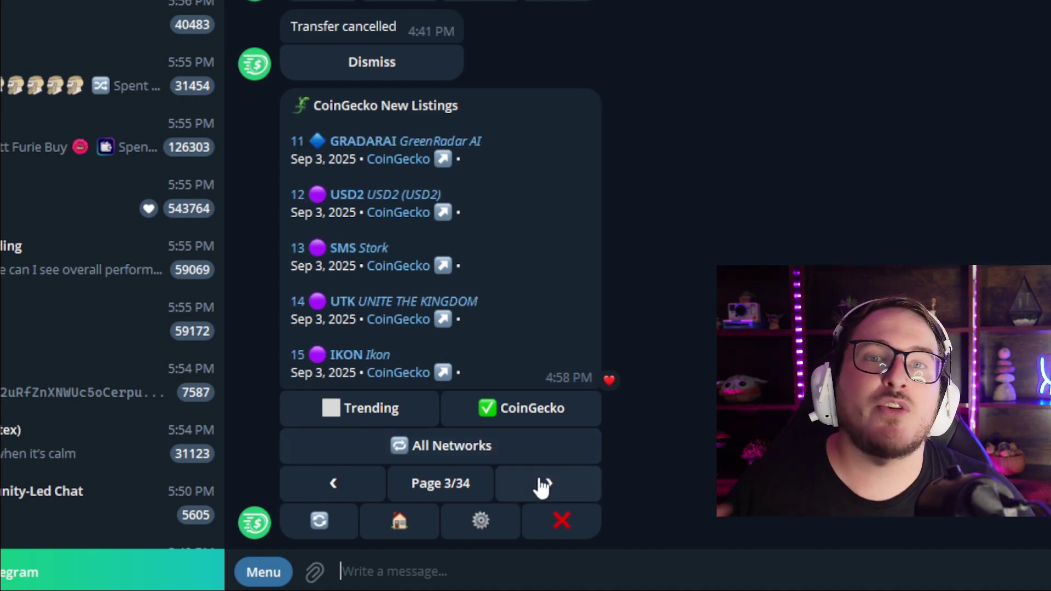
left_click(542, 484)
left_click(542, 484)
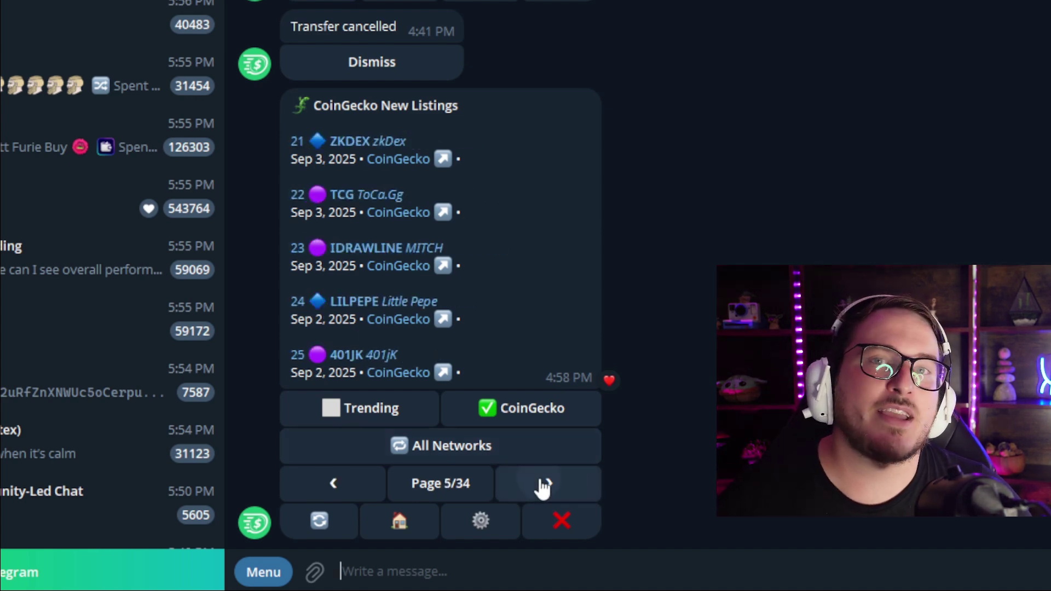
left_click(542, 484)
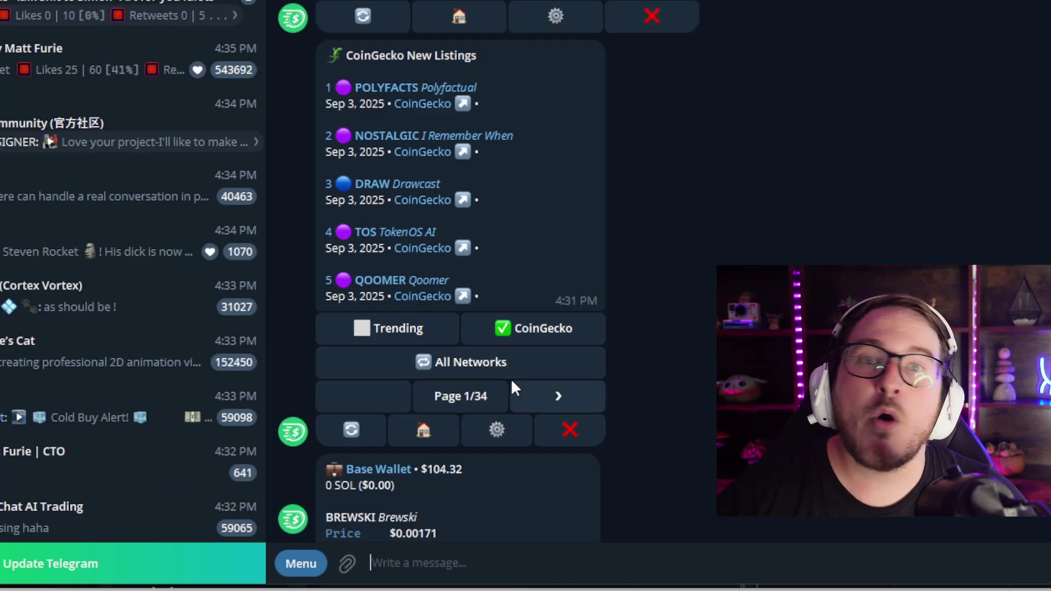
Filter listings to Solana, Ethereum, then Base, and note the 448.05 NOBODY limit fill.
left_click(512, 371)
left_click(512, 371)
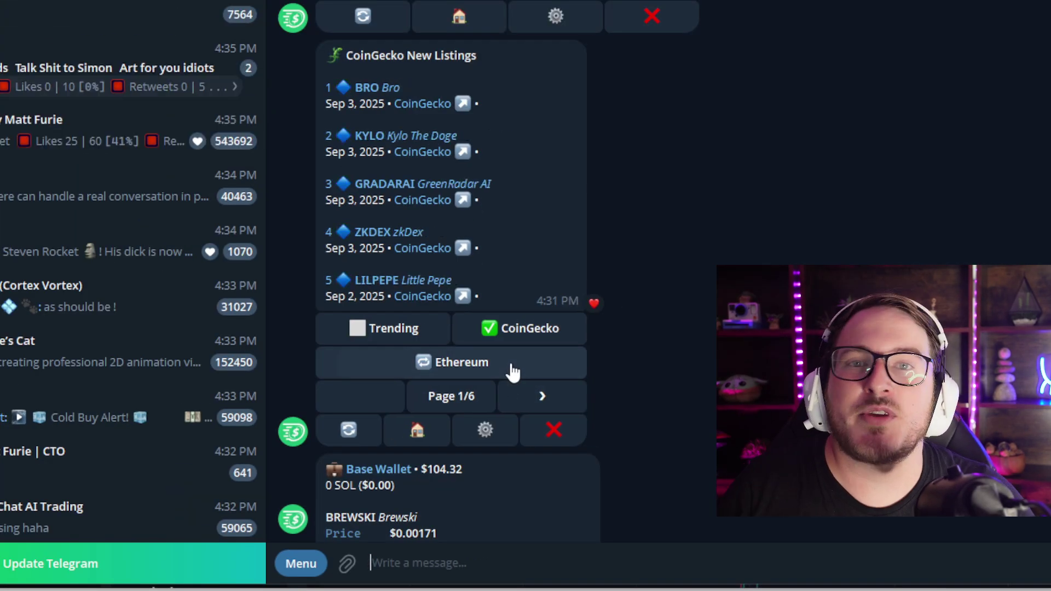
left_click(512, 372)
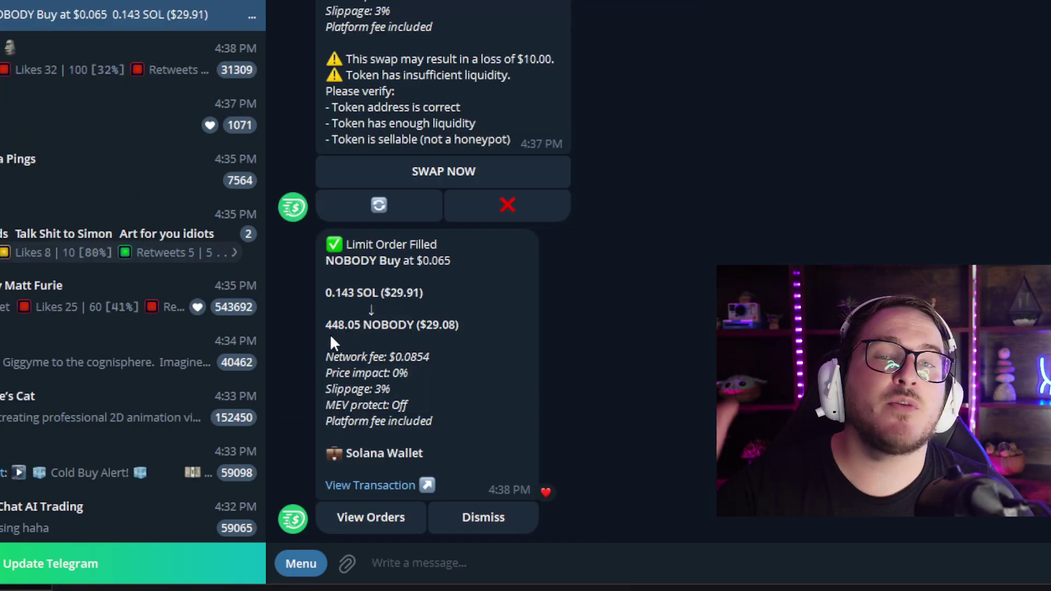
left_click_drag(329, 327, 415, 326)
left_click(415, 327)
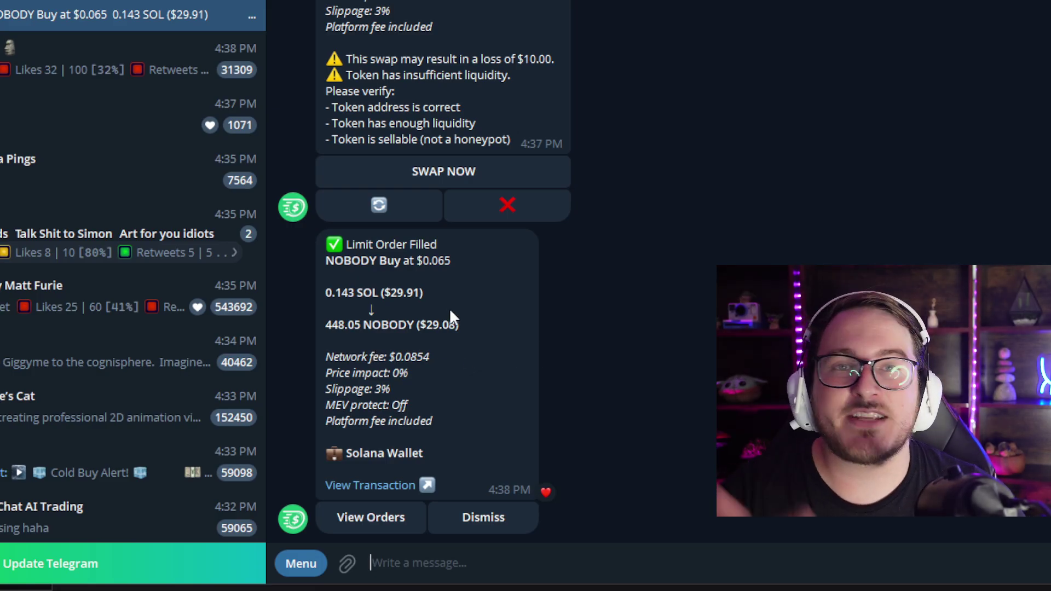
Check the 448.05 NOBODY fill, view the Solana wallet's Filled orders, and return home.
left_click_drag(360, 331, 410, 328)
left_click(416, 328)
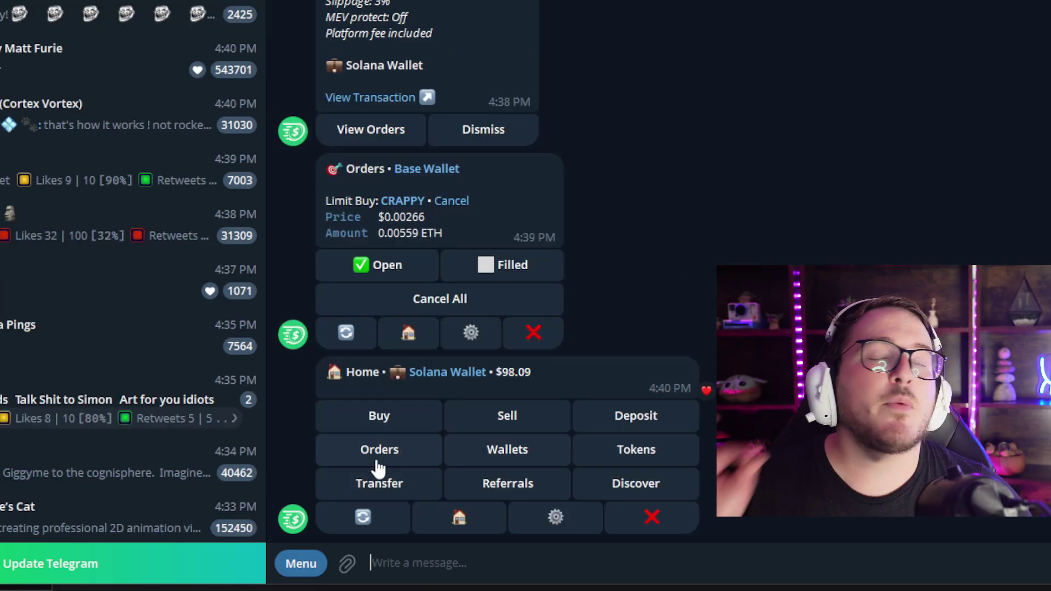
left_click(377, 458)
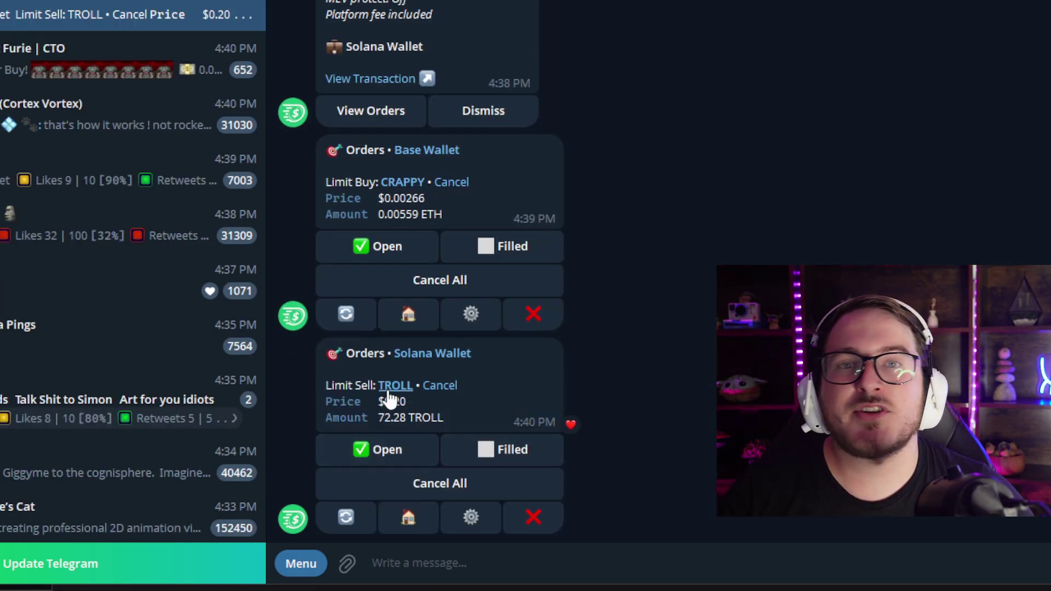
left_click(509, 449)
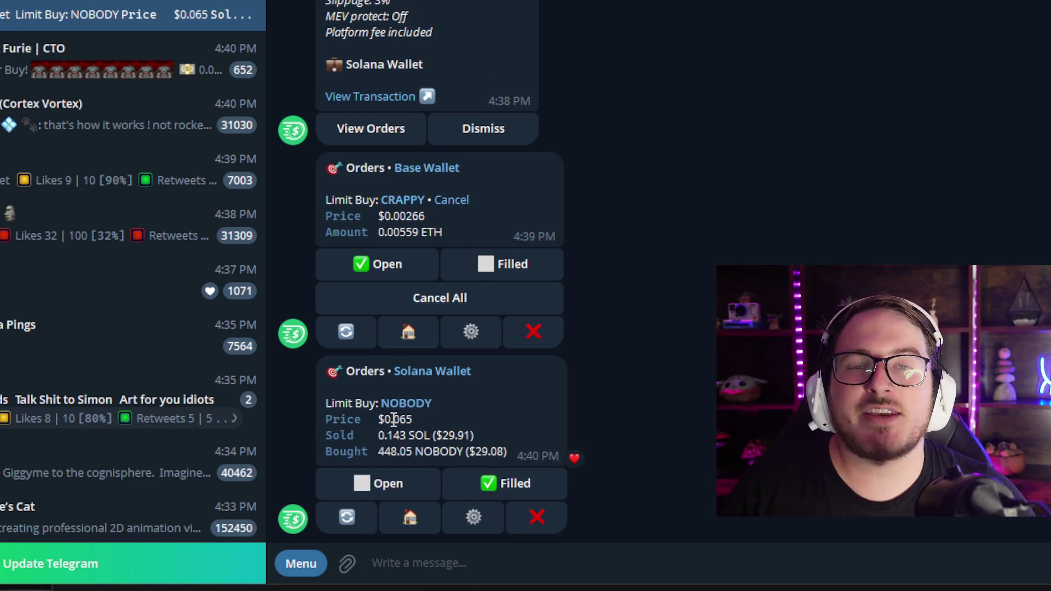
left_click(404, 521)
left_click(403, 521)
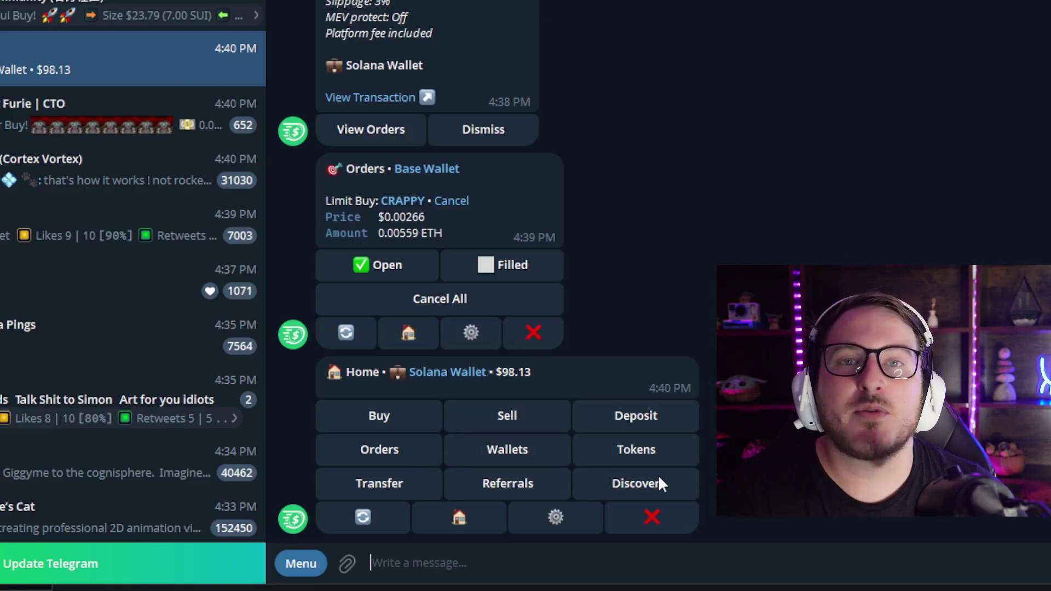
Begin transferring AWOKE from the Solana wallet; the transfer ends cancelled.
left_click(379, 484)
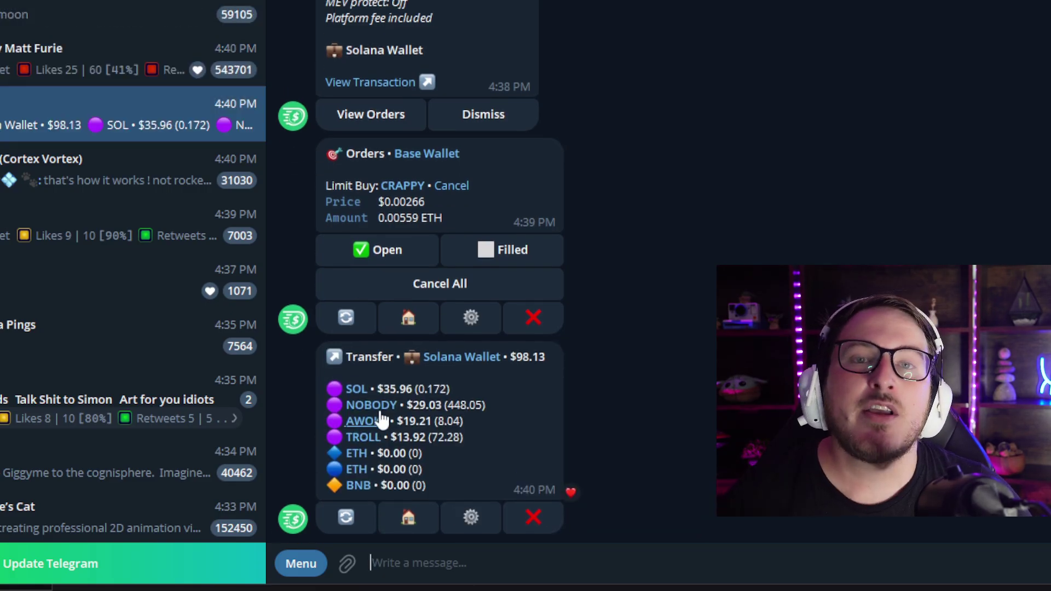
left_click(381, 420)
left_click_drag(351, 485, 598, 485)
left_click(511, 255)
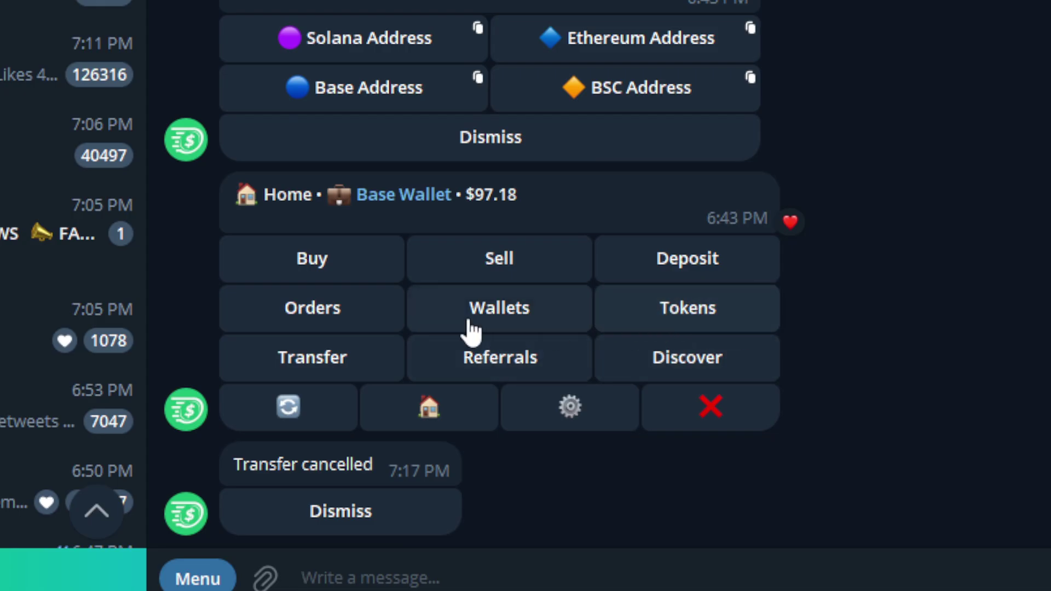
Open ETH on Base and enter a custom bridge amount of 0.005 ETH.
left_click(278, 195)
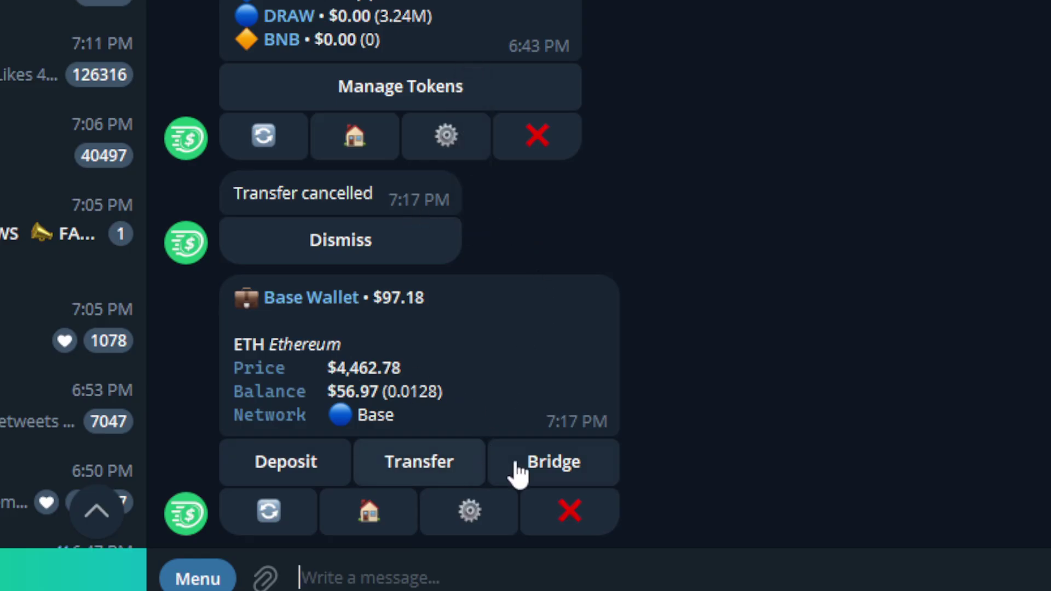
left_click(562, 478)
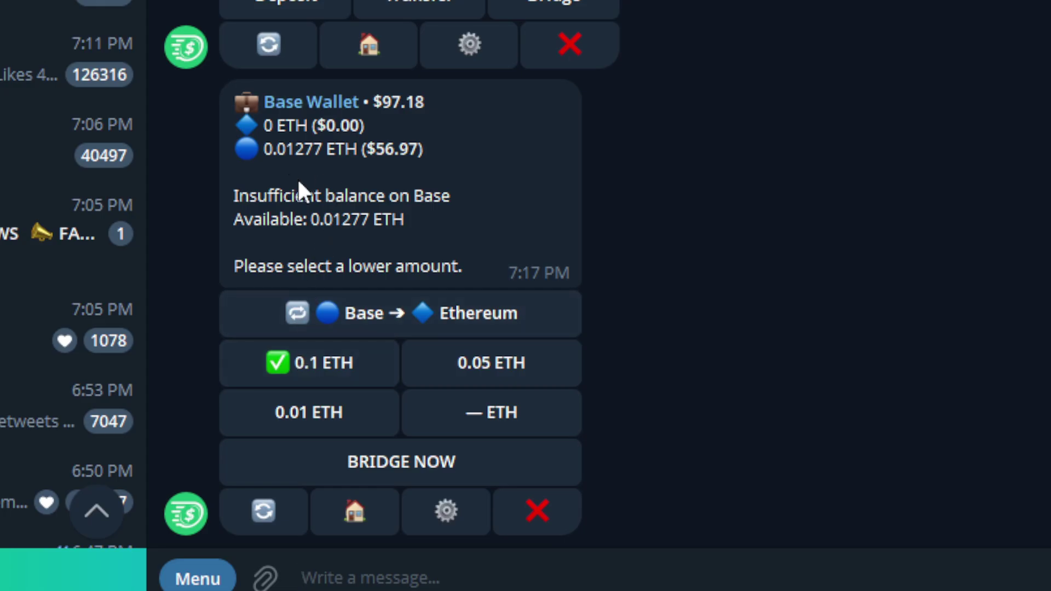
left_click(495, 424)
type(".005")
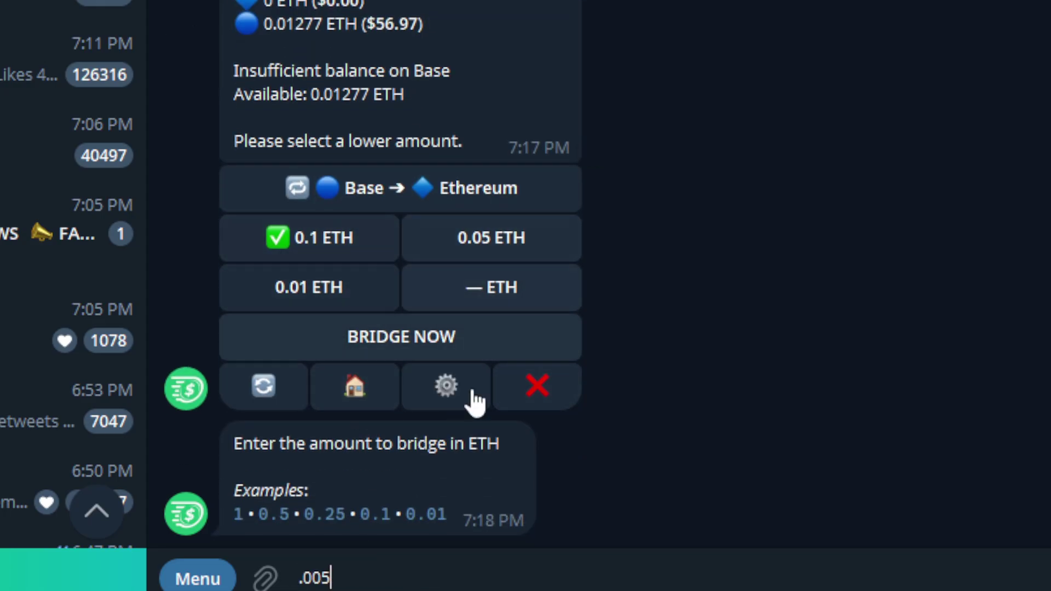
key("Return")
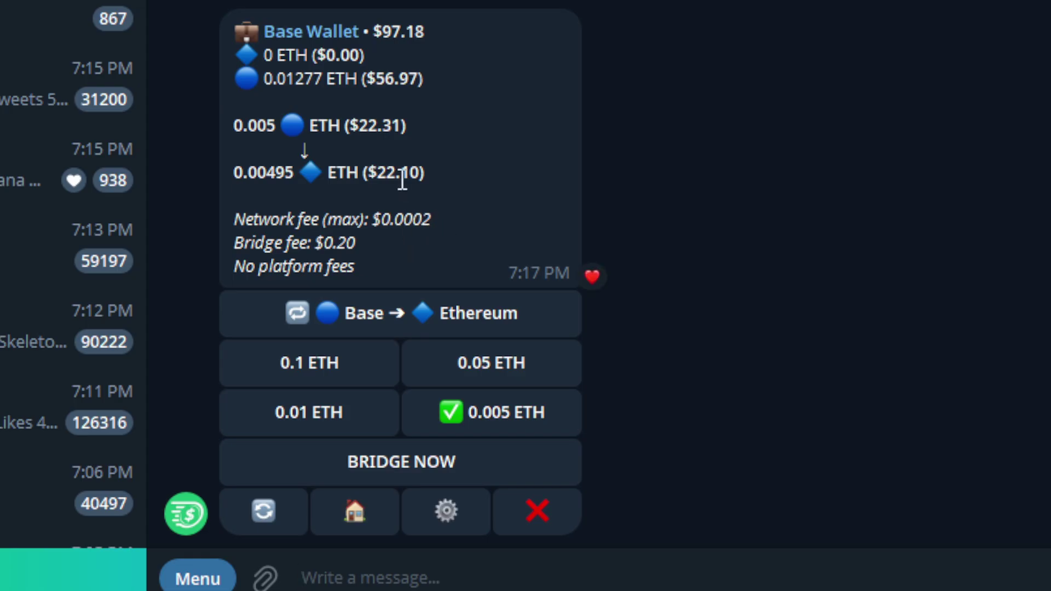
Check the network fee, keep the Base → Ethereum direction, and run the 0.005 ETH bridge.
left_click_drag(392, 217, 446, 218)
left_click(448, 221)
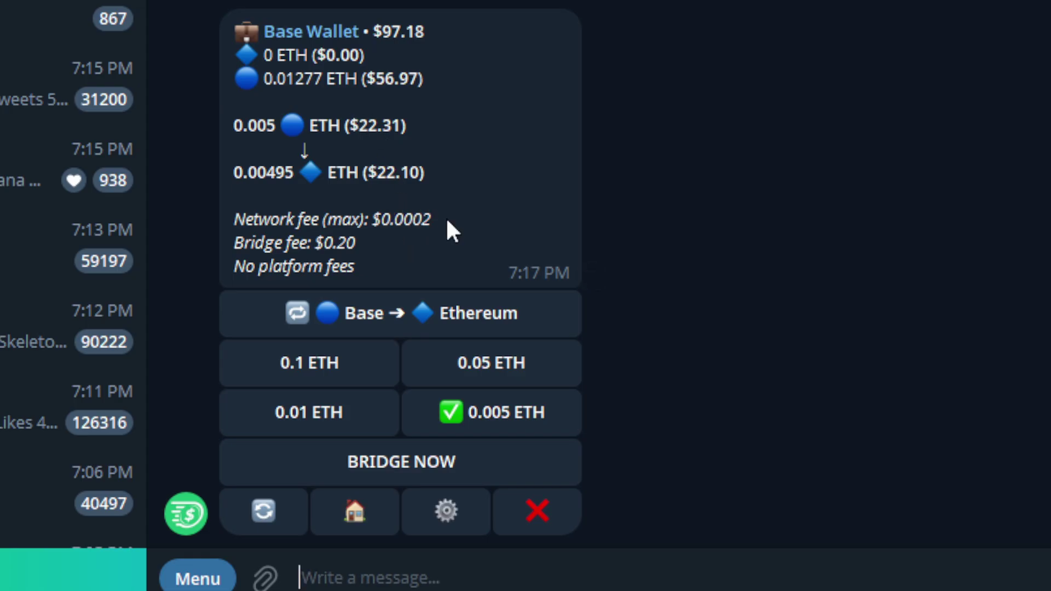
left_click(298, 324)
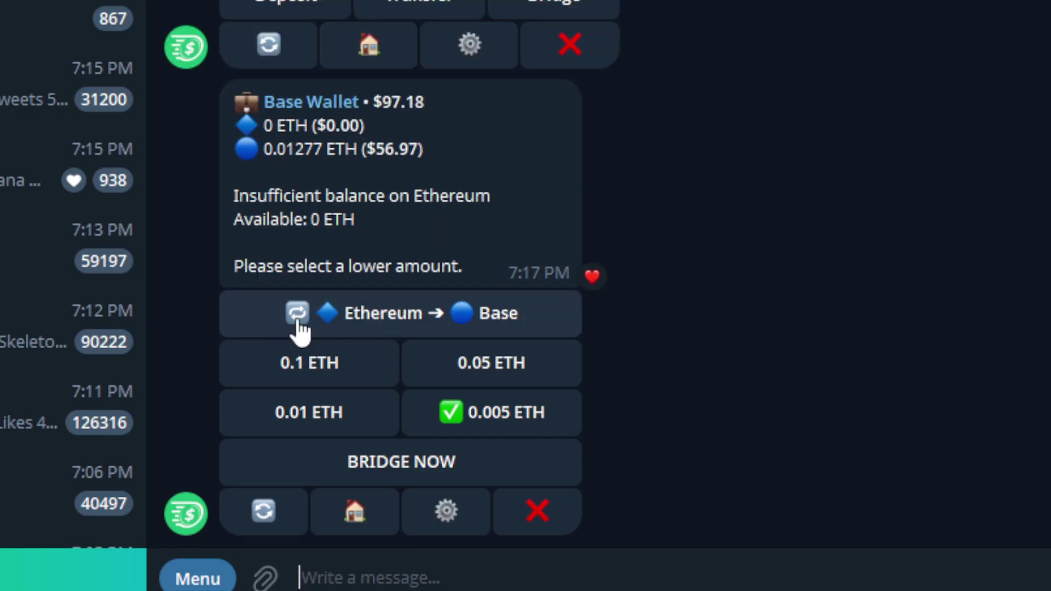
left_click(299, 324)
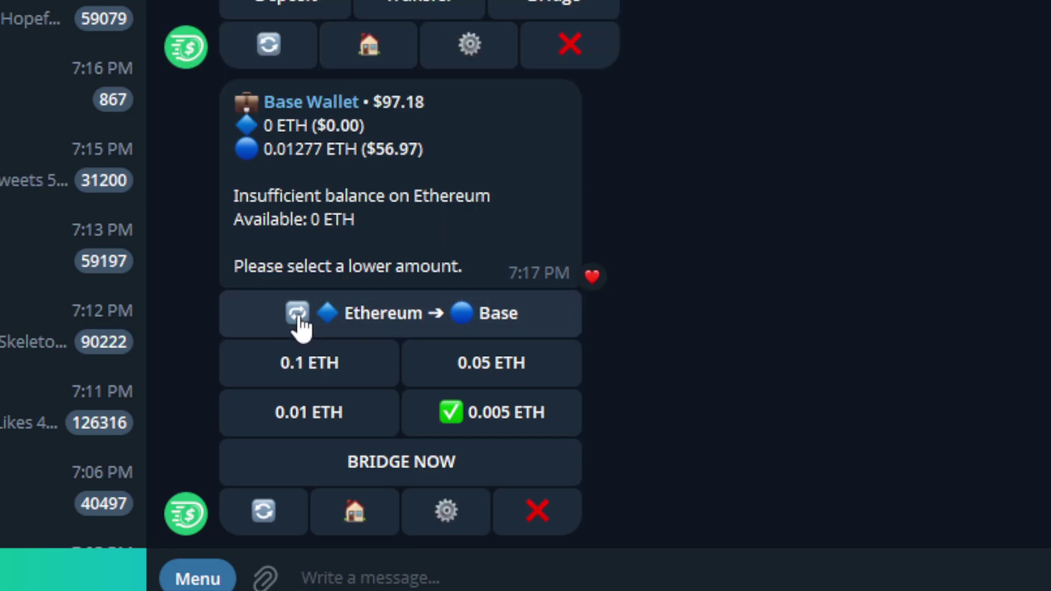
left_click(425, 472)
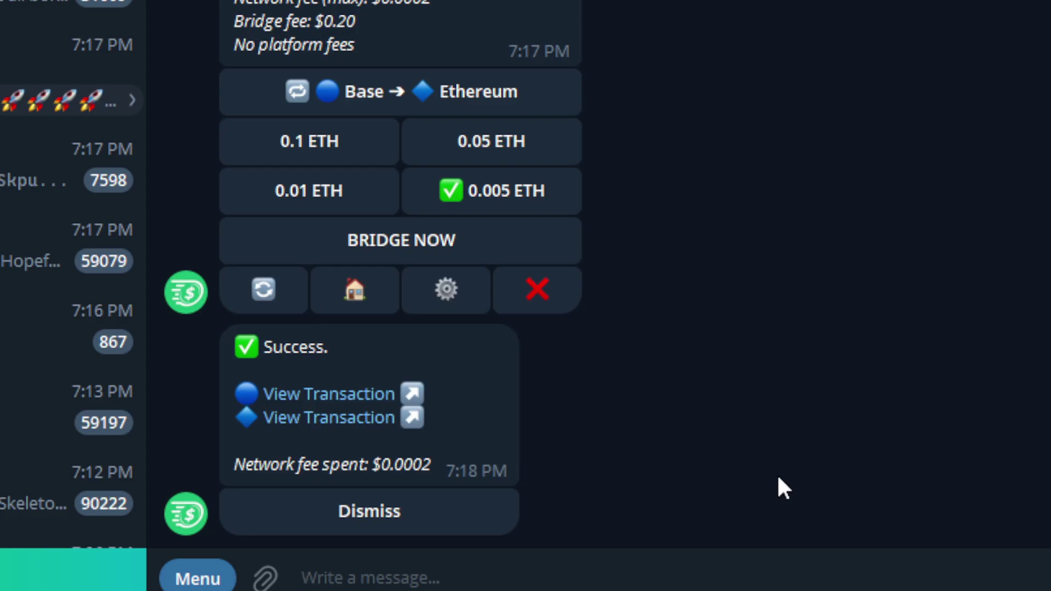
Dismiss the success message and compare the ETH lines, including the bridged 0.00496 ETH, in the Base token list.
left_click(441, 526)
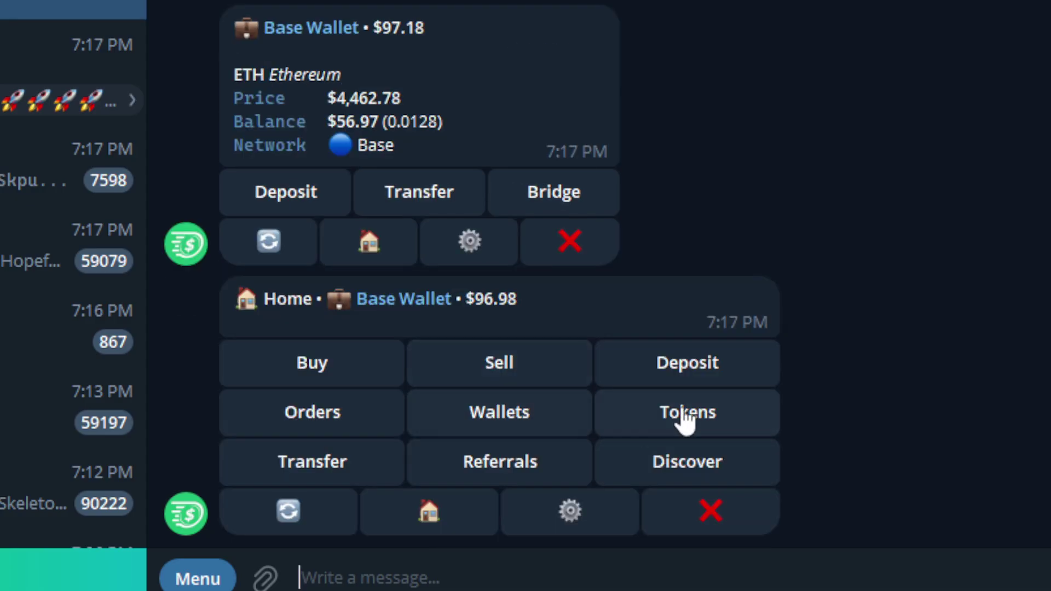
left_click(685, 418)
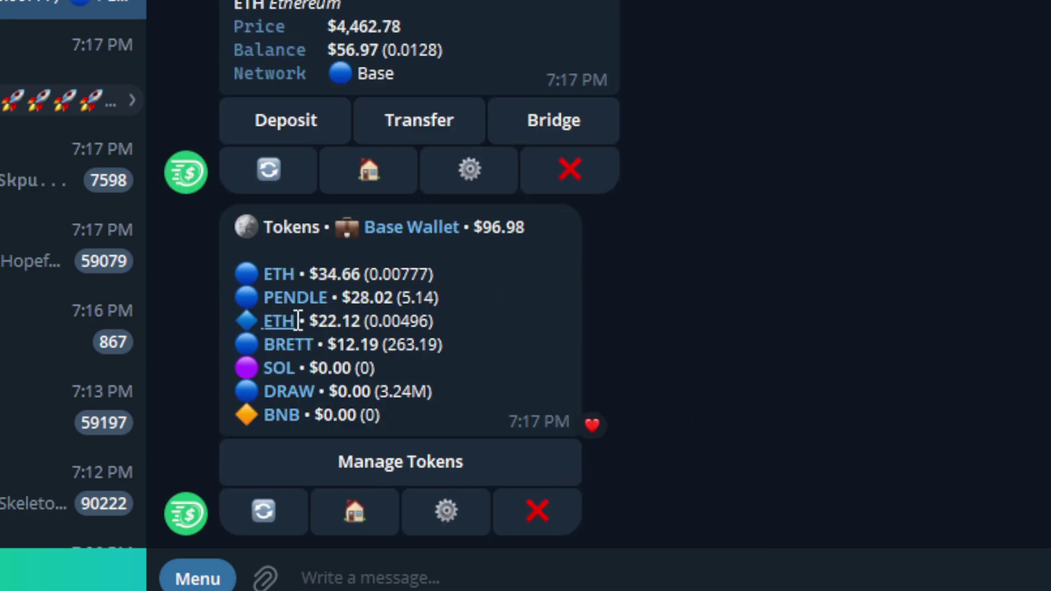
left_click_drag(445, 321, 238, 327)
left_click_drag(493, 274, 322, 276)
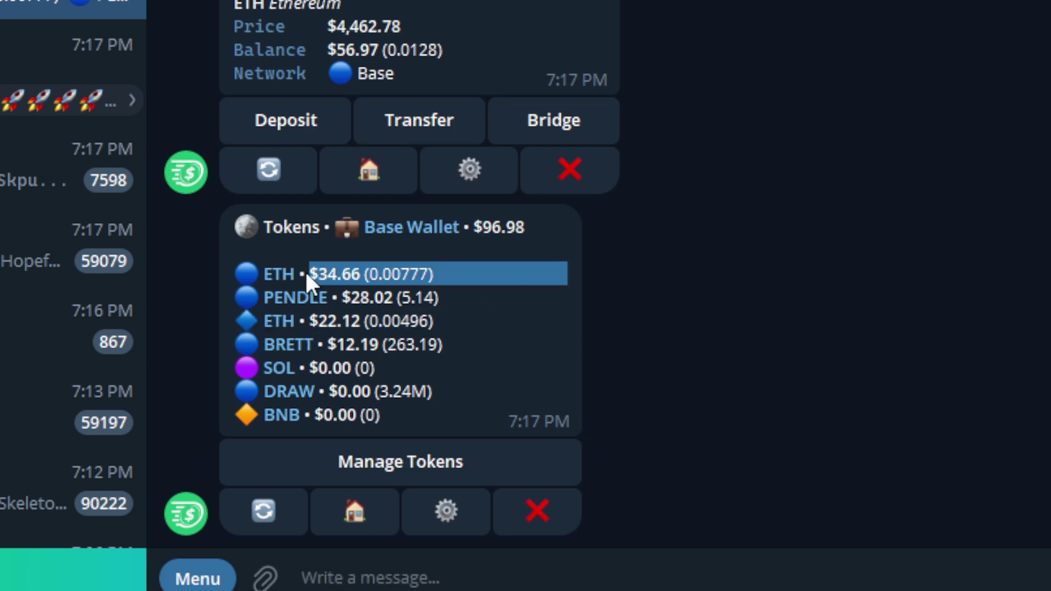
left_click_drag(477, 328, 309, 324)
left_click_drag(492, 274, 294, 275)
left_click(501, 310)
left_click_drag(400, 323, 422, 324)
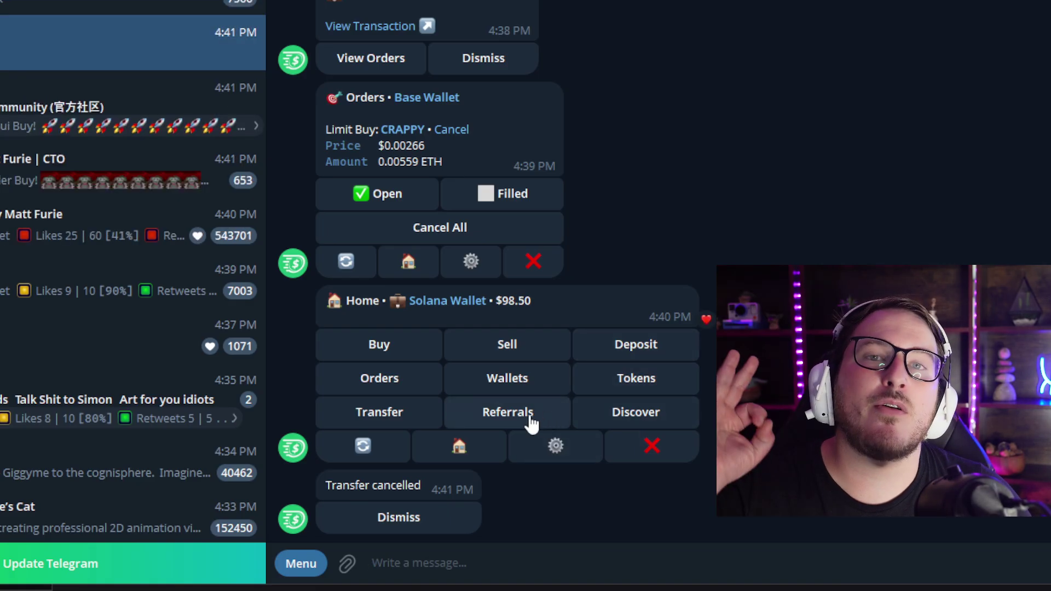
Open Referrals and review the 10% referral fee share and 0 referred users.
left_click(509, 414)
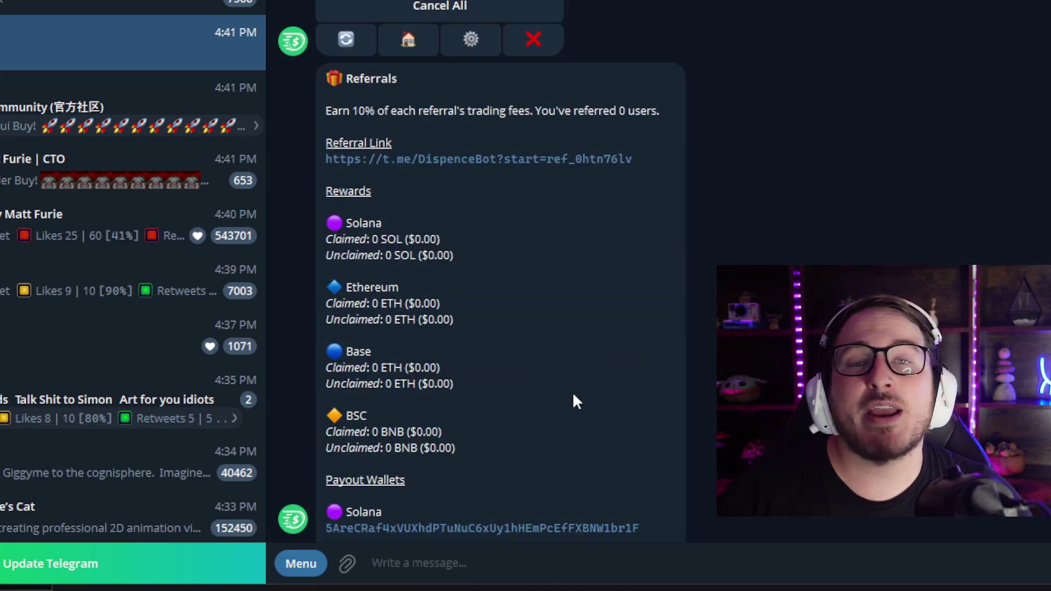
left_click_drag(326, 111, 666, 104)
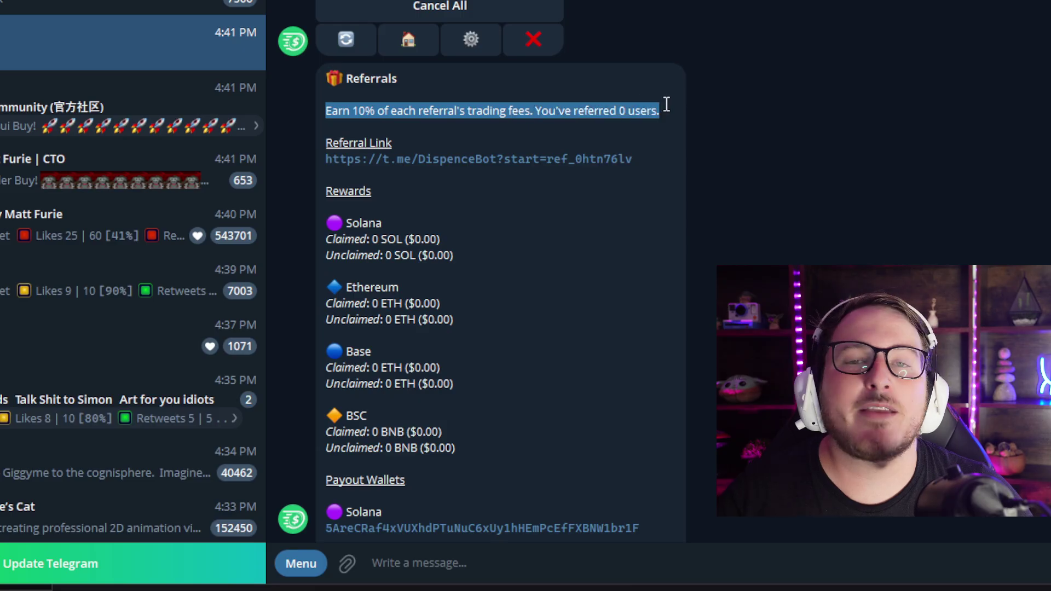
left_click(615, 114)
left_click_drag(582, 109, 660, 109)
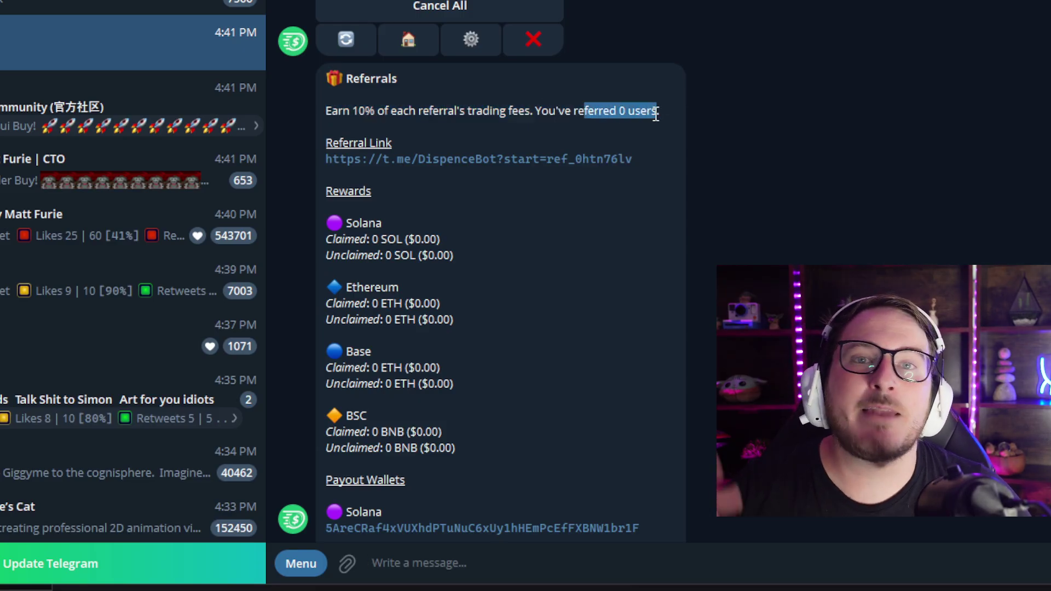
left_click(576, 150)
Scroll the referrals message down to the Copy Referral Link and Claim buttons.
scroll(577, 150, "down", 1)
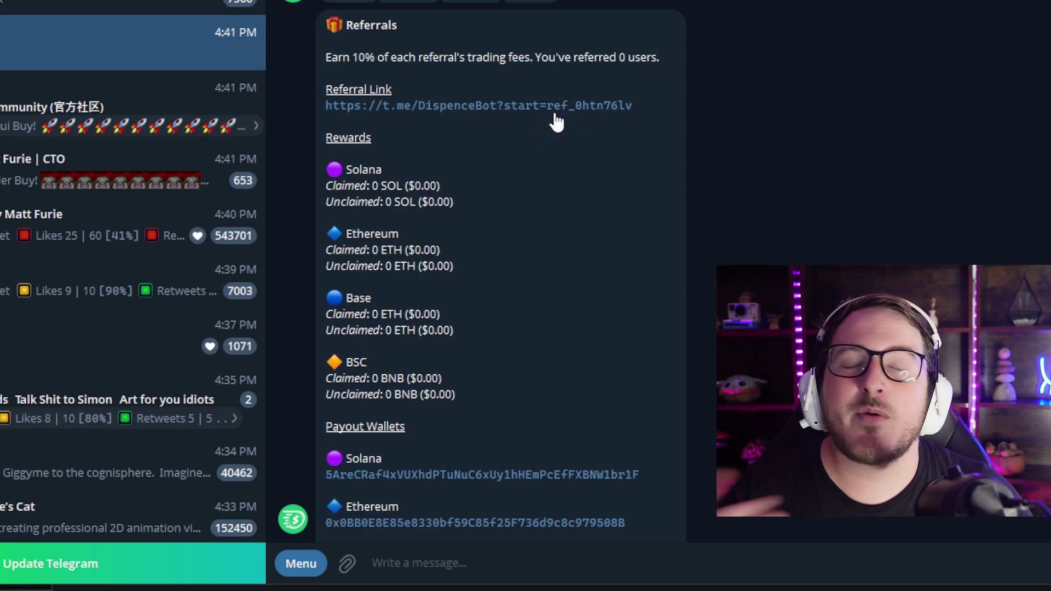
scroll(629, 122, "down", 2)
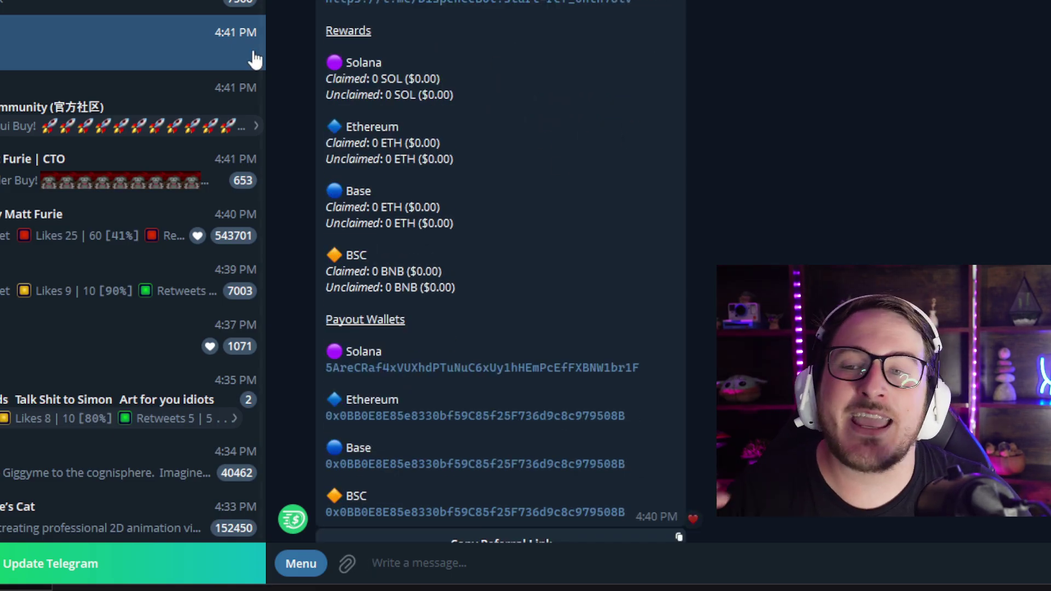
scroll(395, 276, "down", 1)
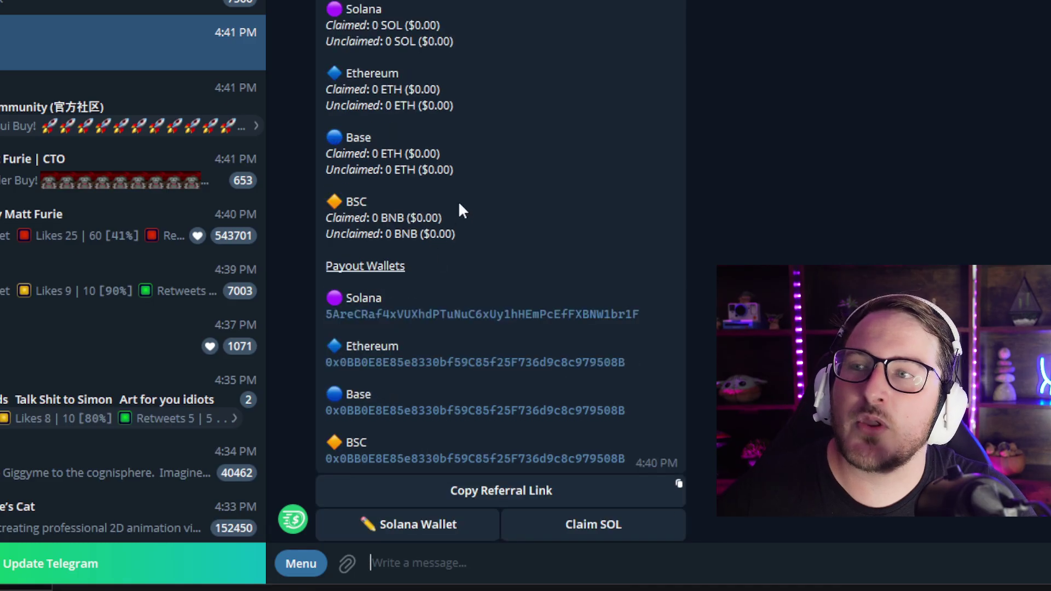
scroll(408, 210, "down", 1)
scroll(517, 230, "down", 1)
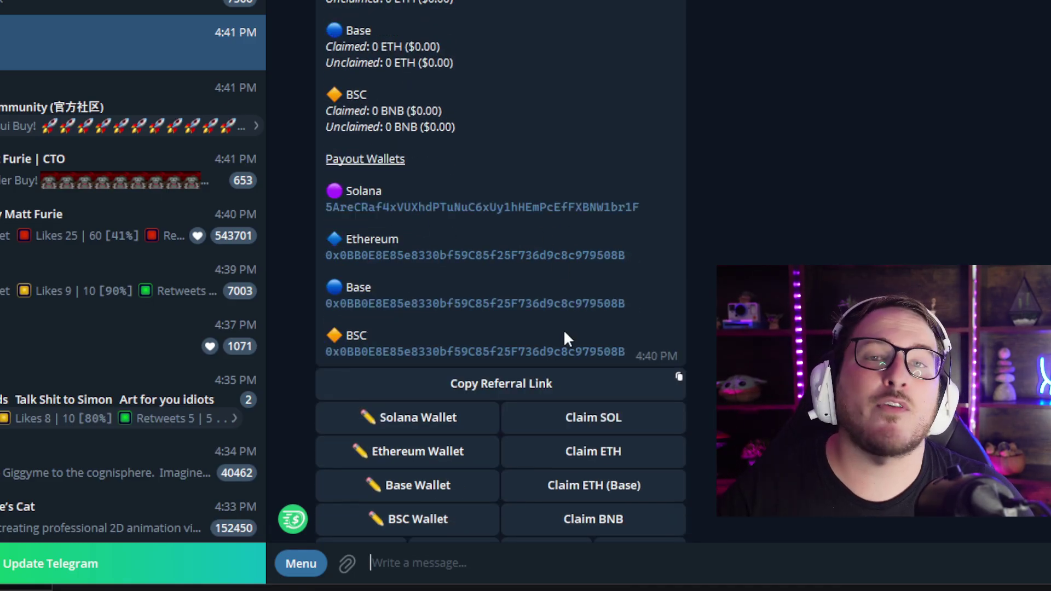
scroll(575, 313, "down", 2)
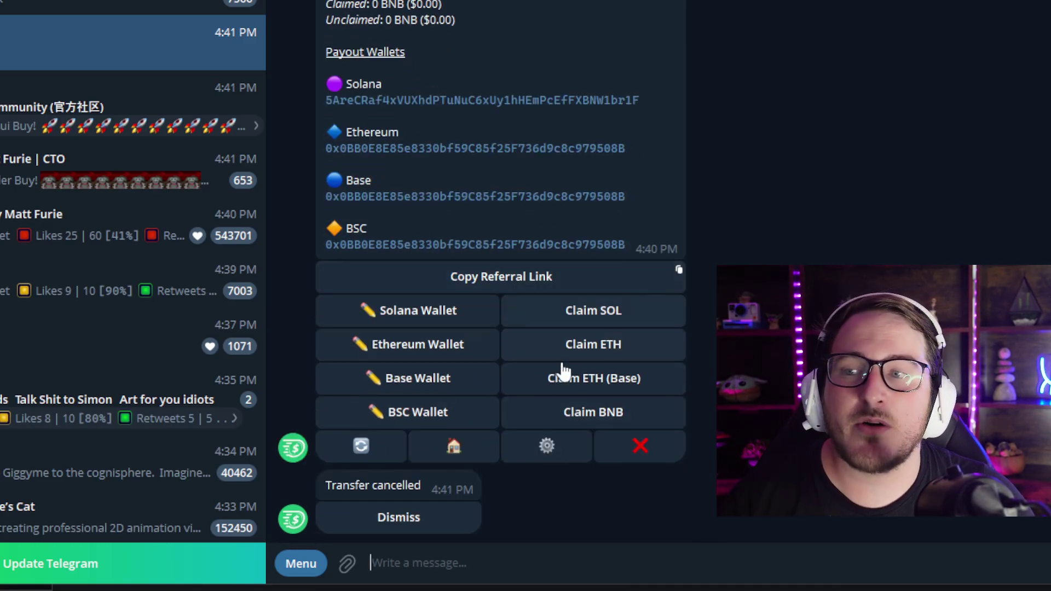